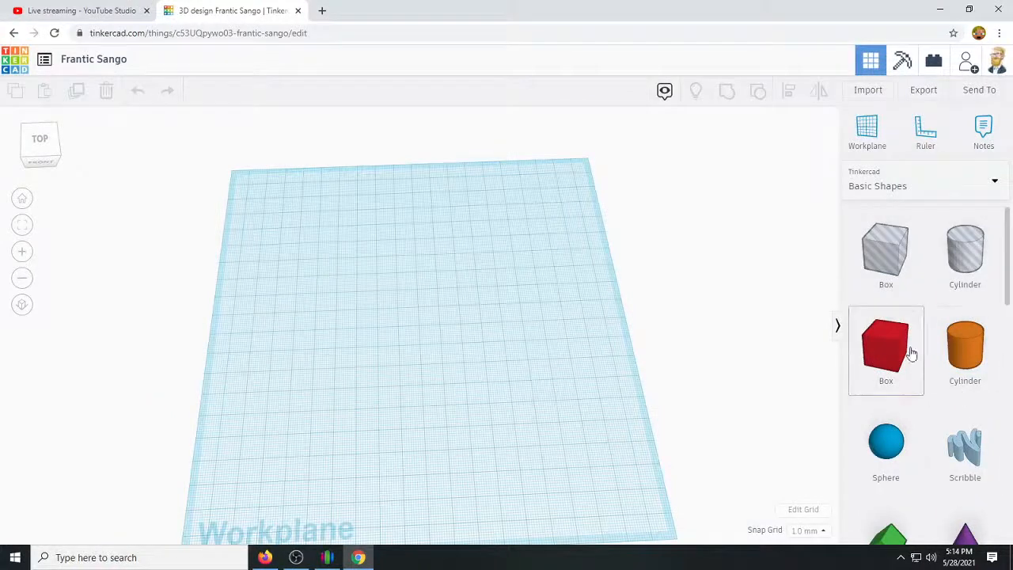
Place a solid cylinder on the workplane.
left_click_drag(972, 340, 402, 372)
right_click_drag(507, 412, 573, 362)
scroll(455, 402, "up", 2)
scroll(457, 404, "up", 2)
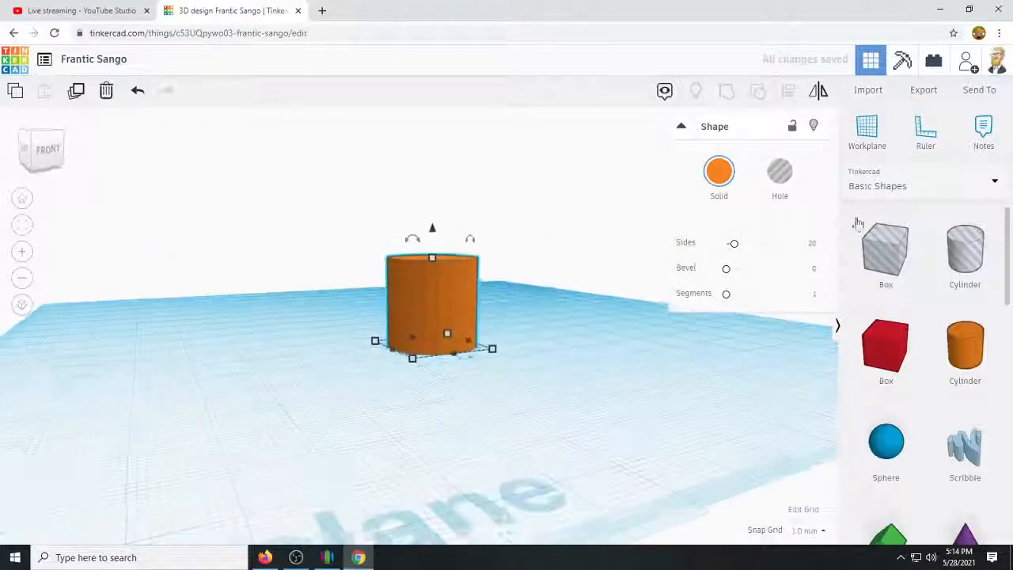
Place a ruler with its origin at the front corner of the cylinder's base.
left_click(924, 135)
right_click_drag(413, 461, 378, 518)
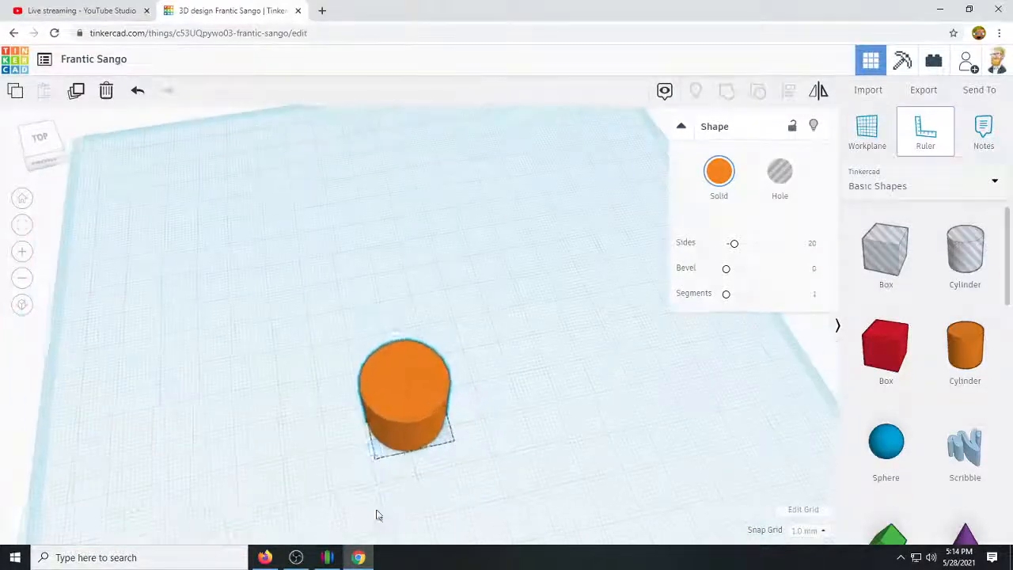
left_click(371, 464)
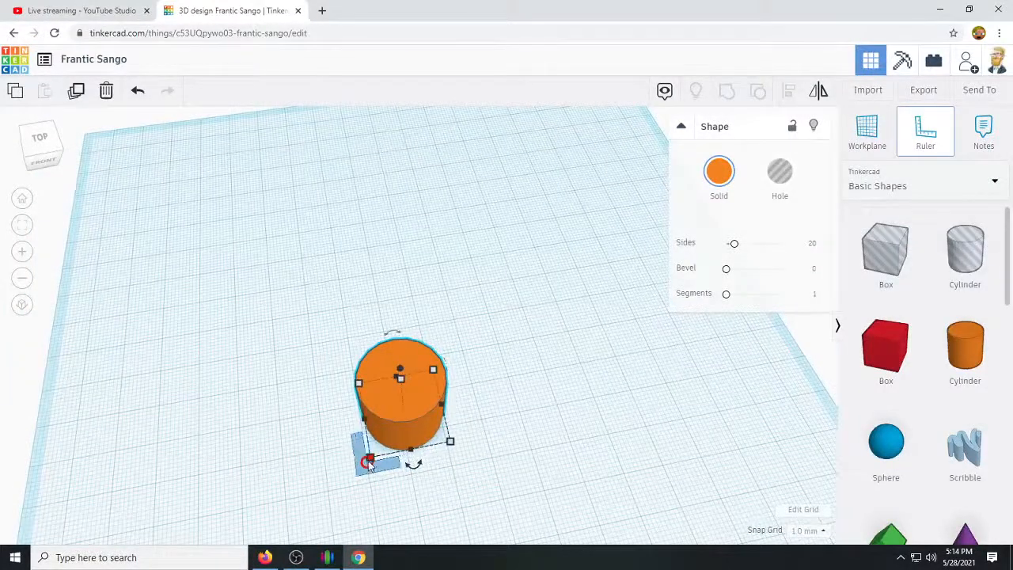
left_click(370, 462)
scroll(420, 467, "up", 3)
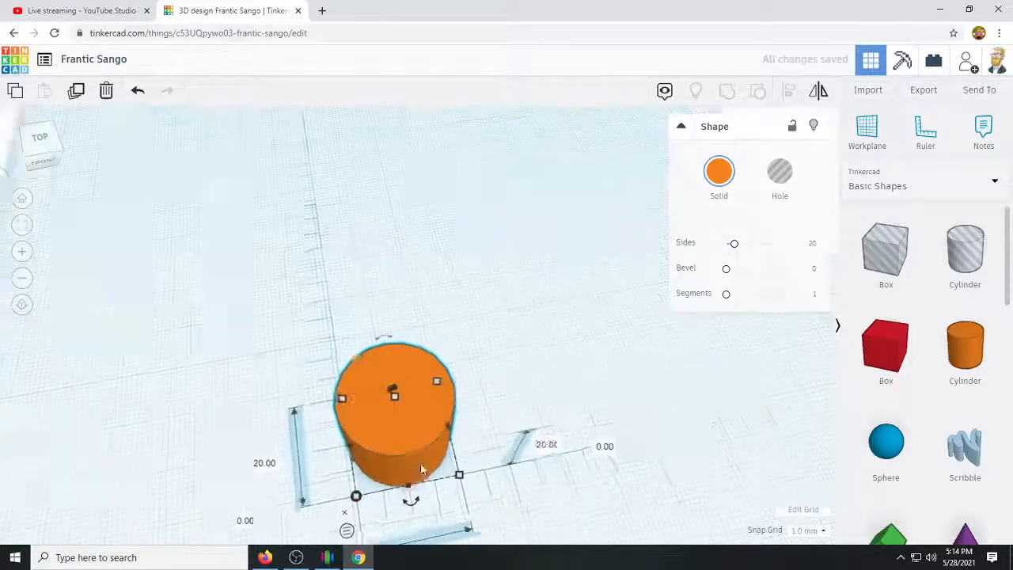
Set the cylinder's width and length to 30 mm each.
right_click_drag(477, 450, 456, 474)
scroll(451, 477, "down", 3)
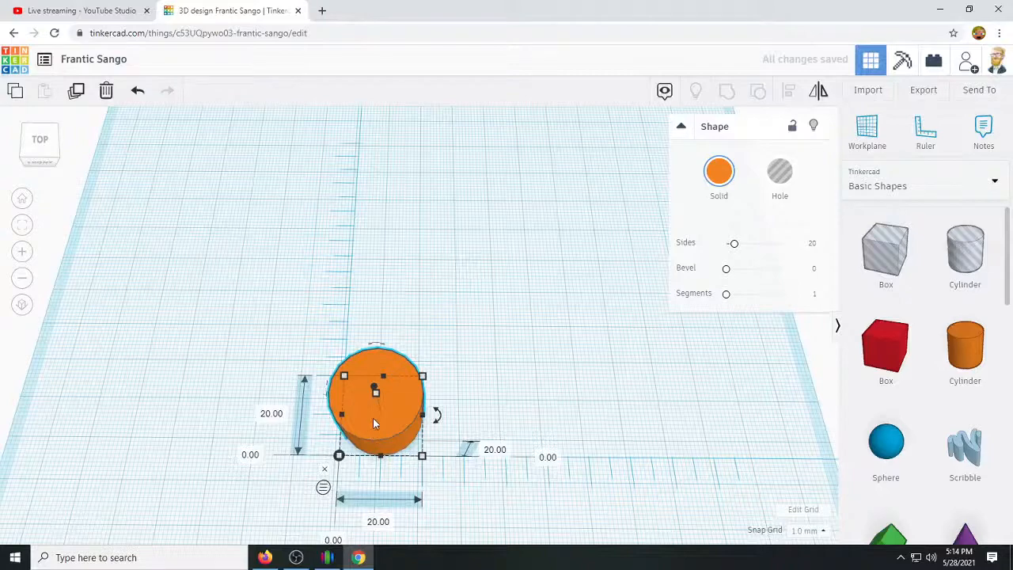
left_click(378, 522)
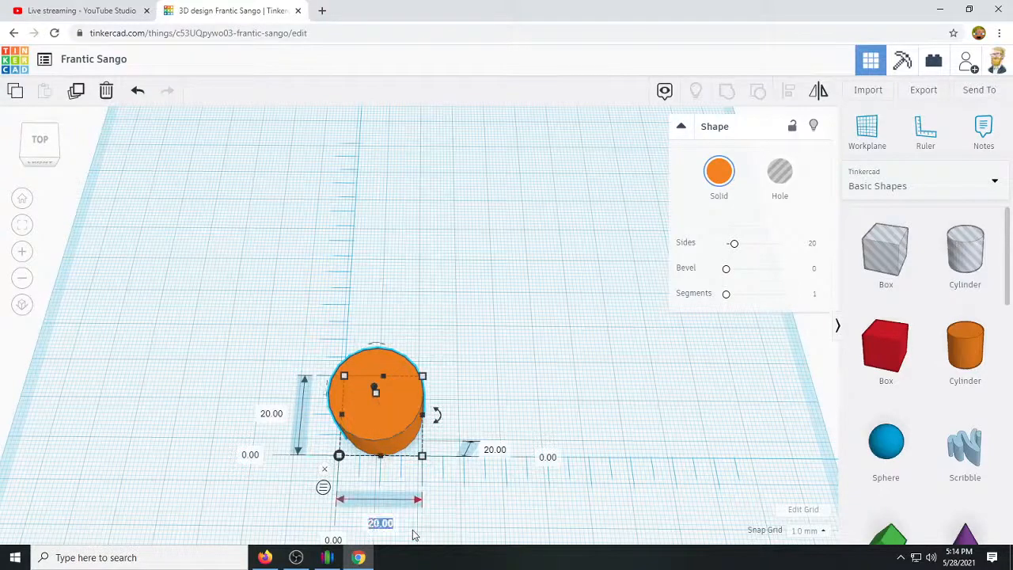
type("30")
key("Return")
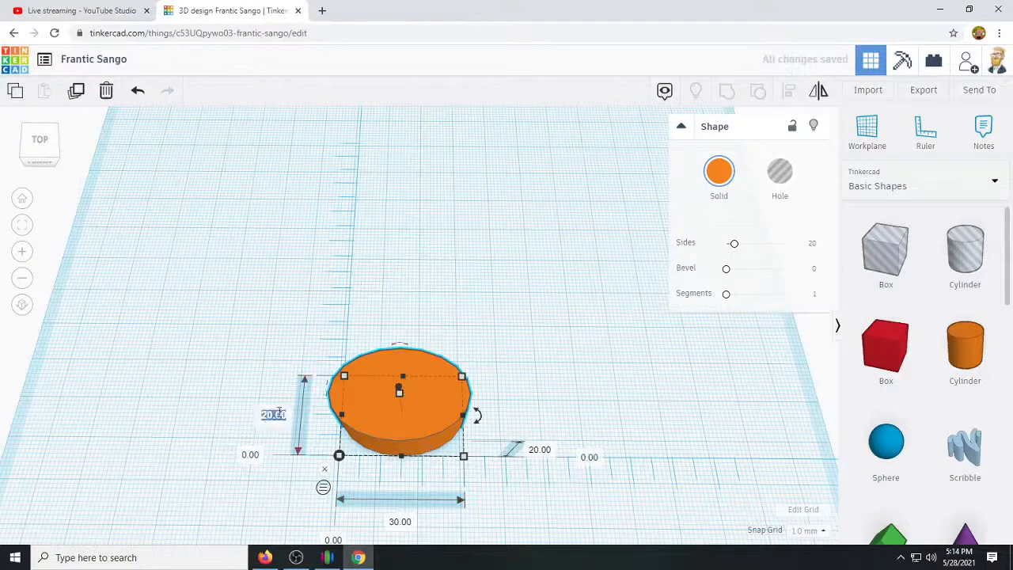
key("Return")
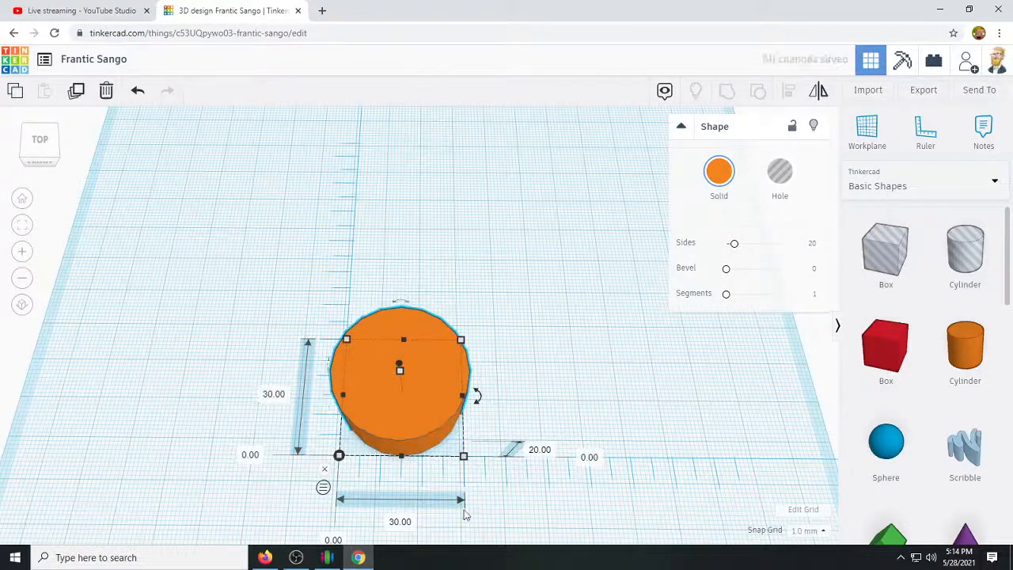
Stretch the cylinder's height to about 64 mm.
left_click(566, 465)
right_click_drag(578, 436, 714, 323)
left_click(373, 332)
right_click_drag(497, 413, 351, 251)
left_click_drag(349, 262, 345, 63)
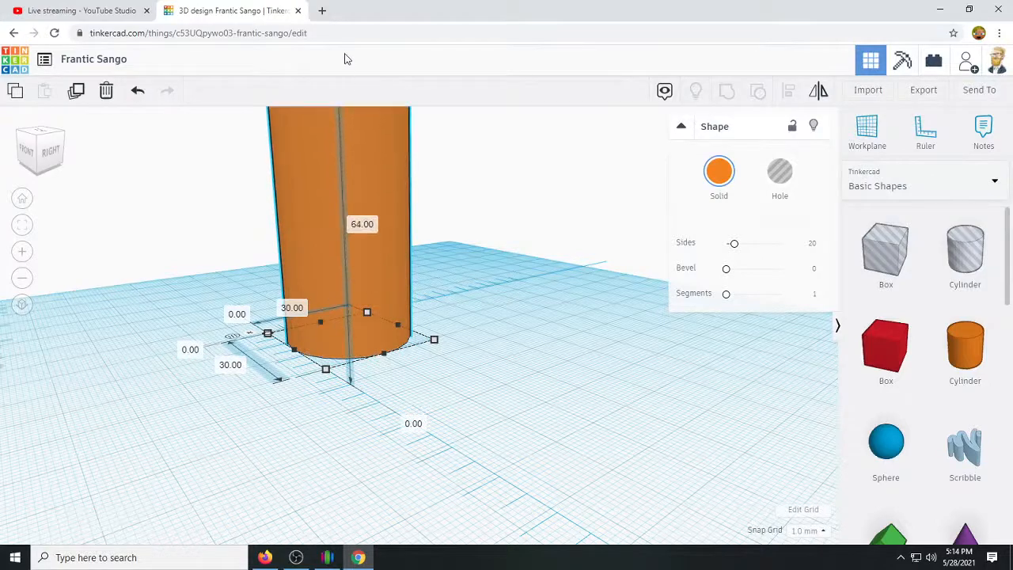
Reduce the cylinder's height to 10 mm.
right_click_drag(478, 292, 453, 378)
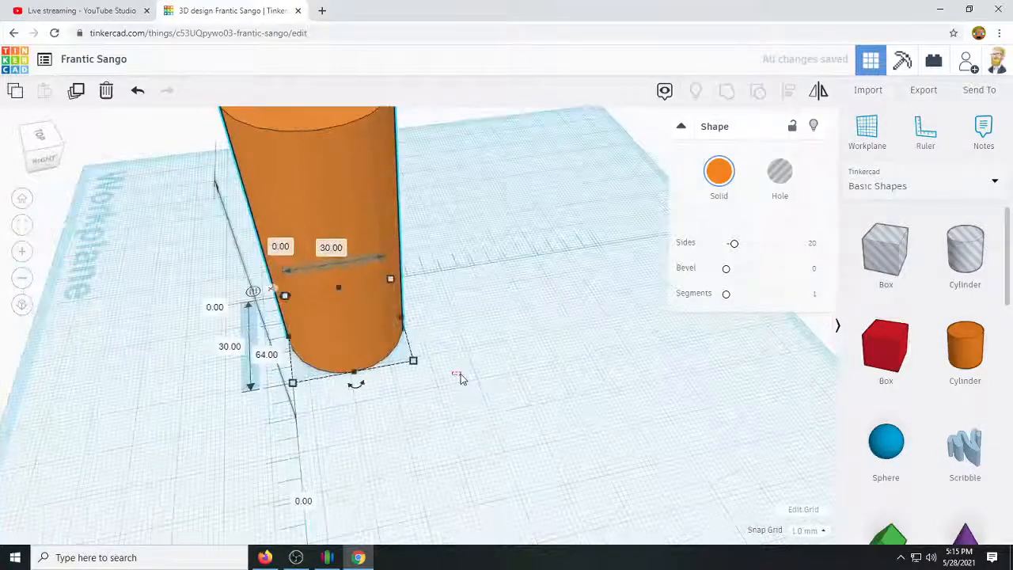
left_click_drag(461, 374, 464, 372)
scroll(449, 374, "down", 3)
right_click_drag(448, 375, 635, 321)
right_click_drag(470, 338, 360, 261)
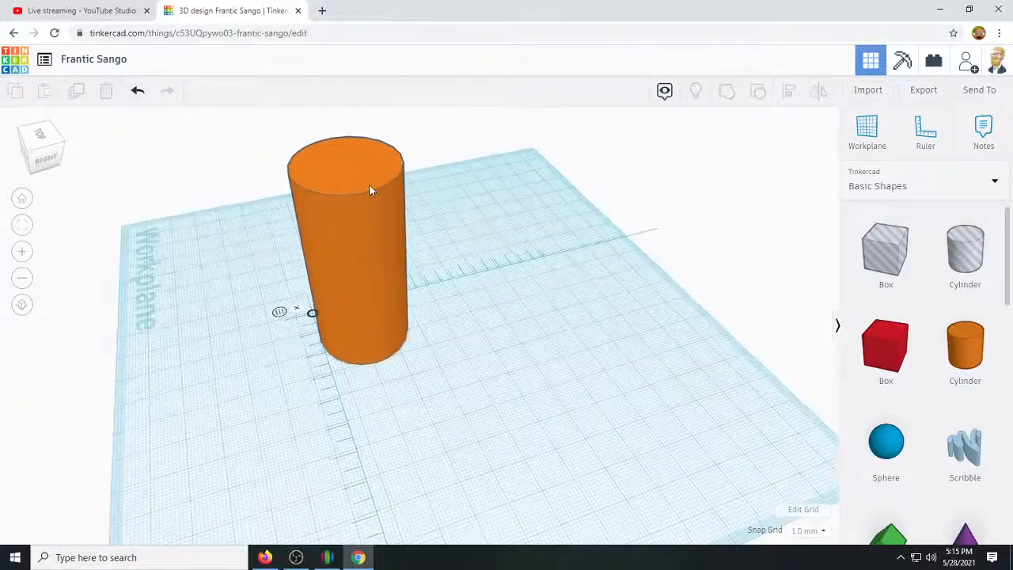
left_click(366, 186)
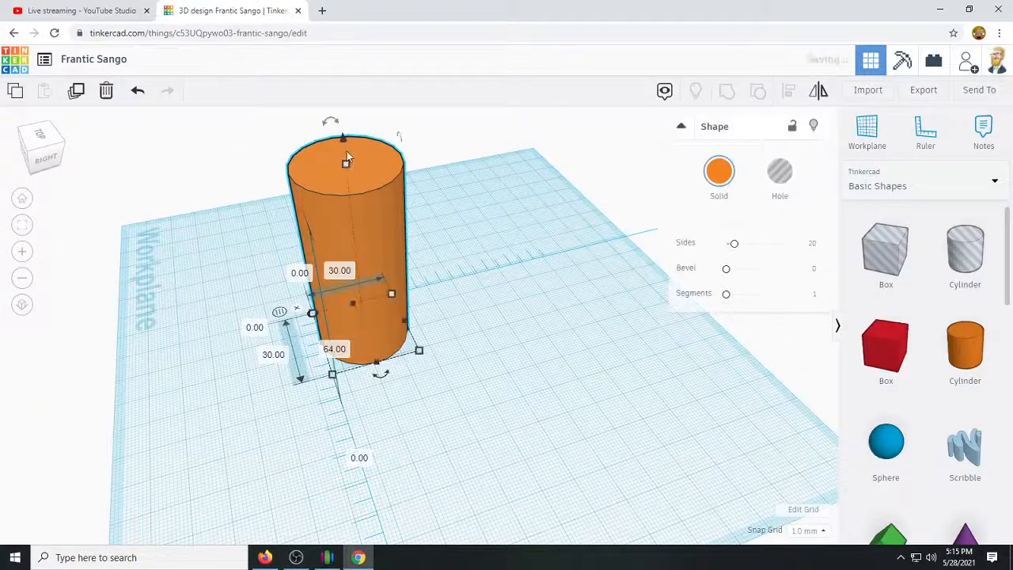
left_click_drag(348, 169, 348, 294)
right_click_drag(385, 373, 333, 315)
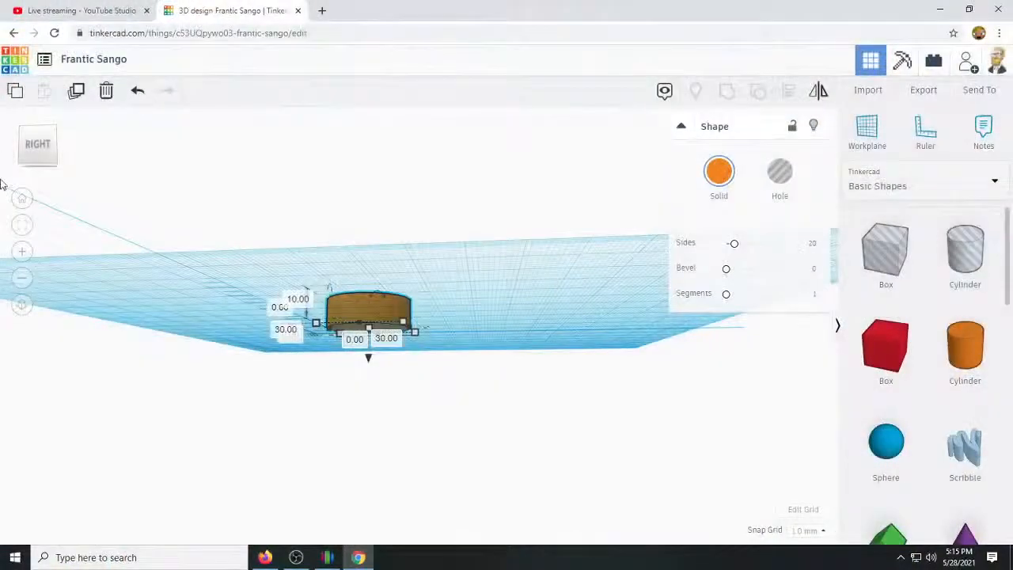
Duplicate the 30 mm cylinder and scale the copy proportionally to 26 mm in diameter.
scroll(443, 346, "up", 5)
right_click_drag(468, 351, 542, 525)
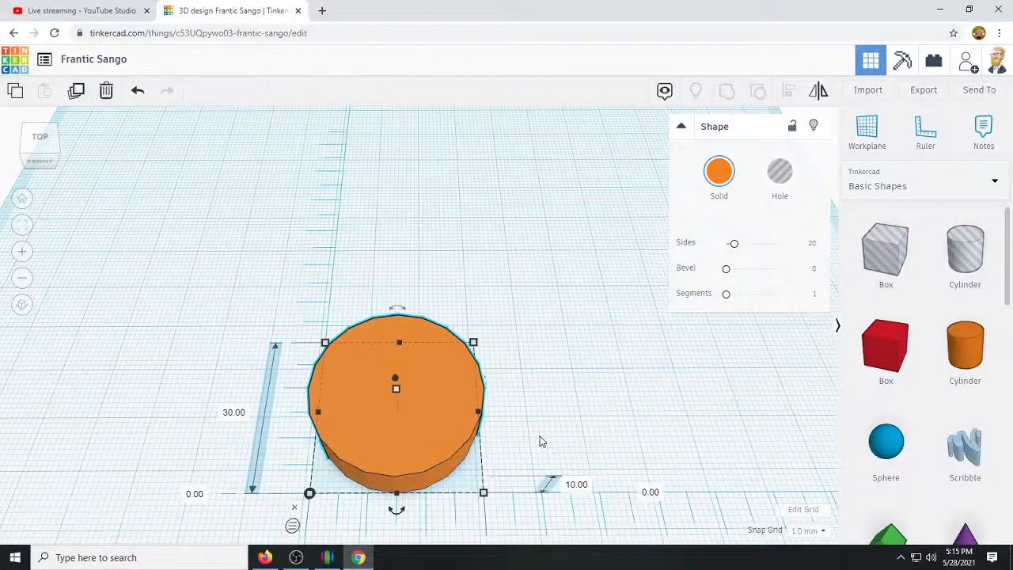
key("ctrl+v")
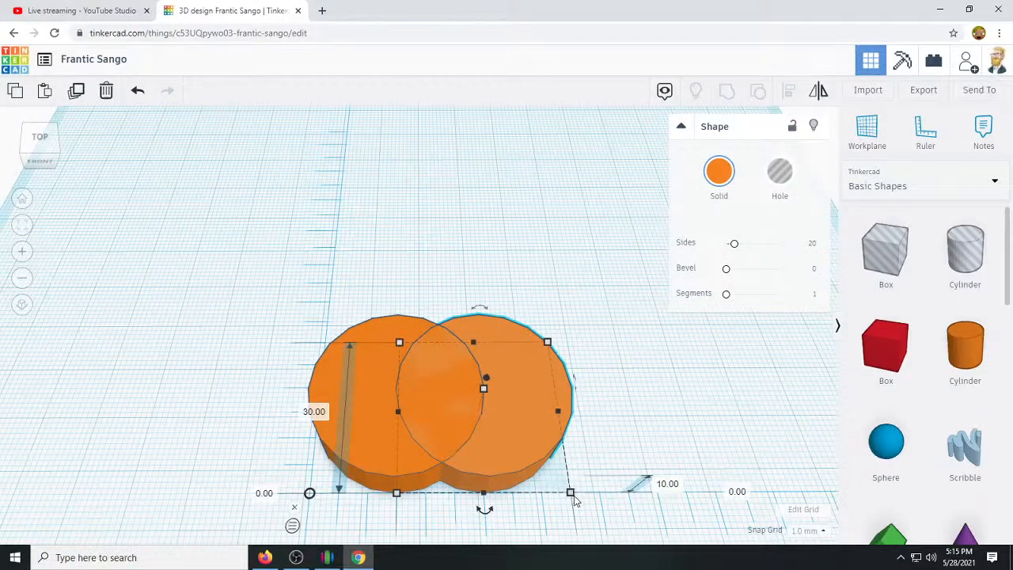
mouse_move(571, 494)
left_mouse_down()
mouse_move(545, 483)
mouse_move(557, 488)
left_mouse_up()
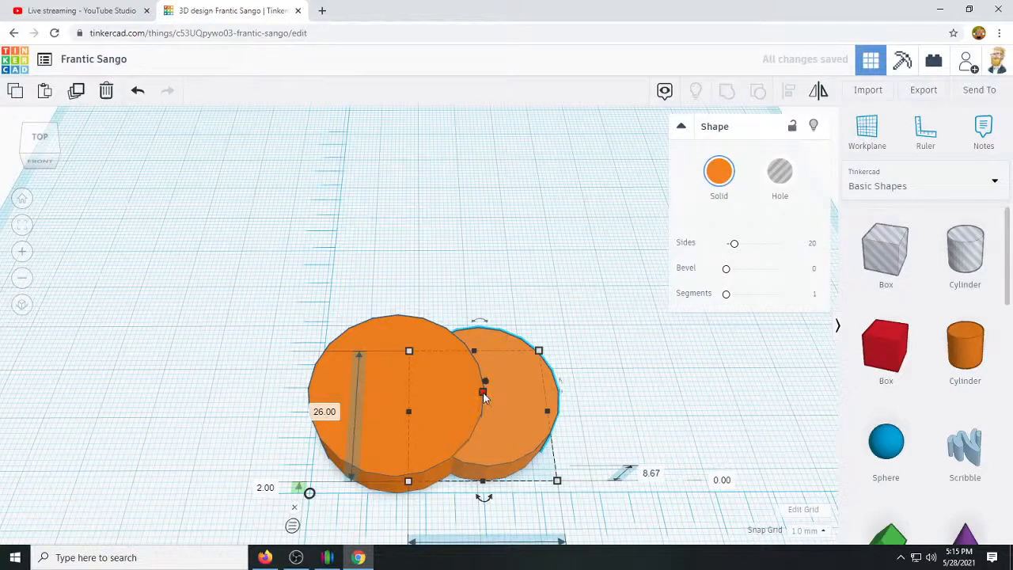
Raise the 26 mm cylinder's height to 36 mm and centre it on the wider cylinder, 2 mm from the ruler origin in both directions.
left_click_drag(483, 394, 480, 305)
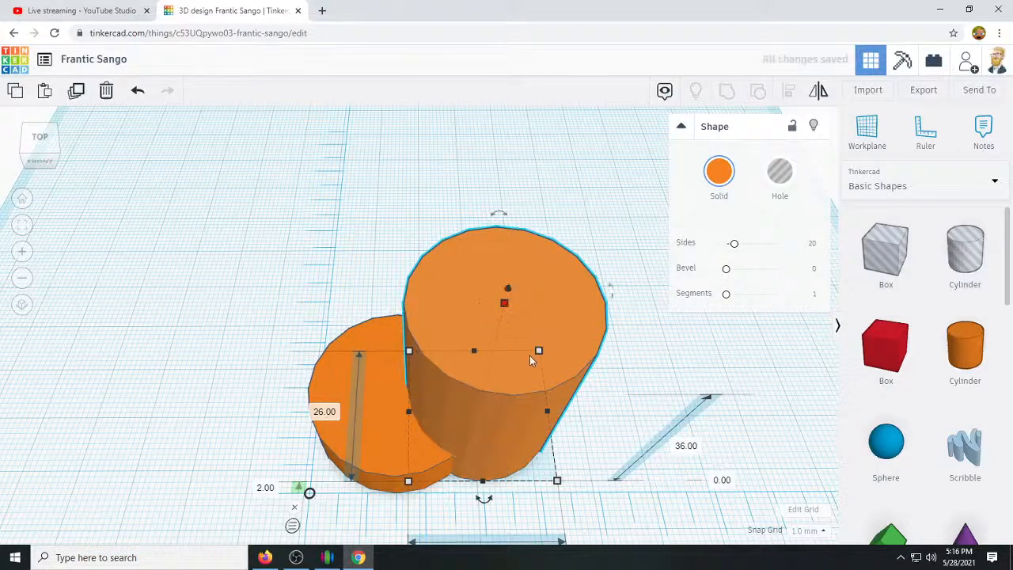
left_click_drag(550, 360, 434, 359)
right_click_drag(635, 402, 645, 341)
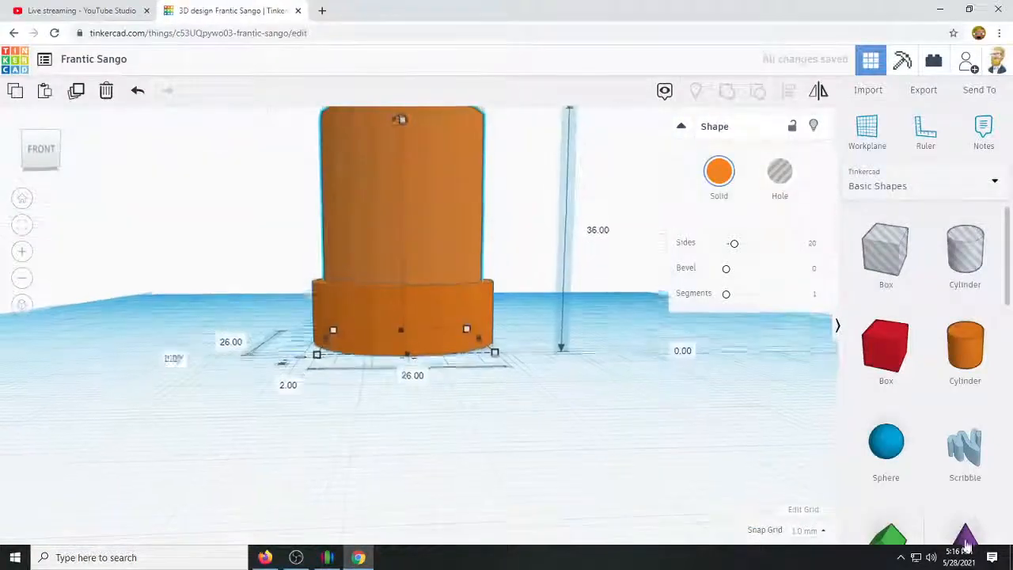
Turn the inner cylinder into a hole and lower it 3 mm below the workplane.
right_click_drag(697, 449, 685, 563)
right_click_drag(641, 437, 617, 411)
left_click(780, 176)
right_click_drag(786, 362, 853, 329)
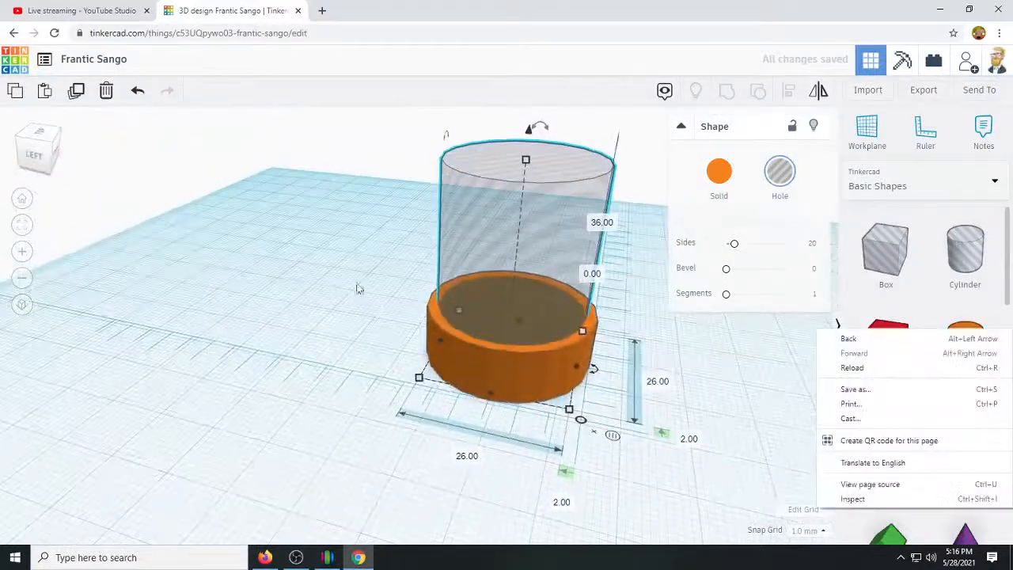
left_click(529, 134)
left_click_drag(529, 134, 528, 151)
Group the solid cylinder with the hole cylinder to cut out an open ring.
left_click_drag(329, 188, 625, 475)
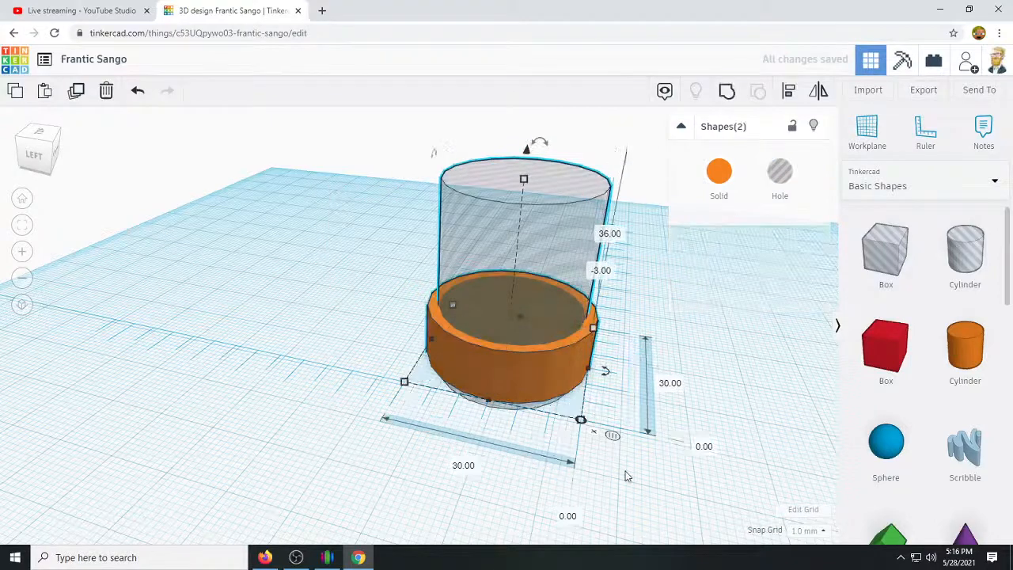
left_click(726, 92)
right_click_drag(764, 380, 572, 325)
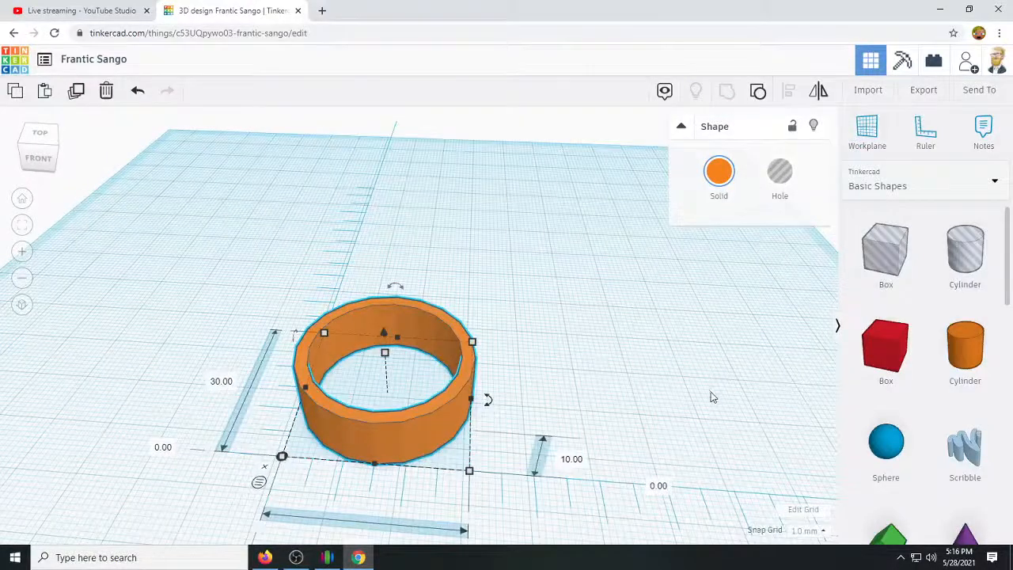
Place a sphere inside the ring and set its height to 52 mm.
left_click(887, 441)
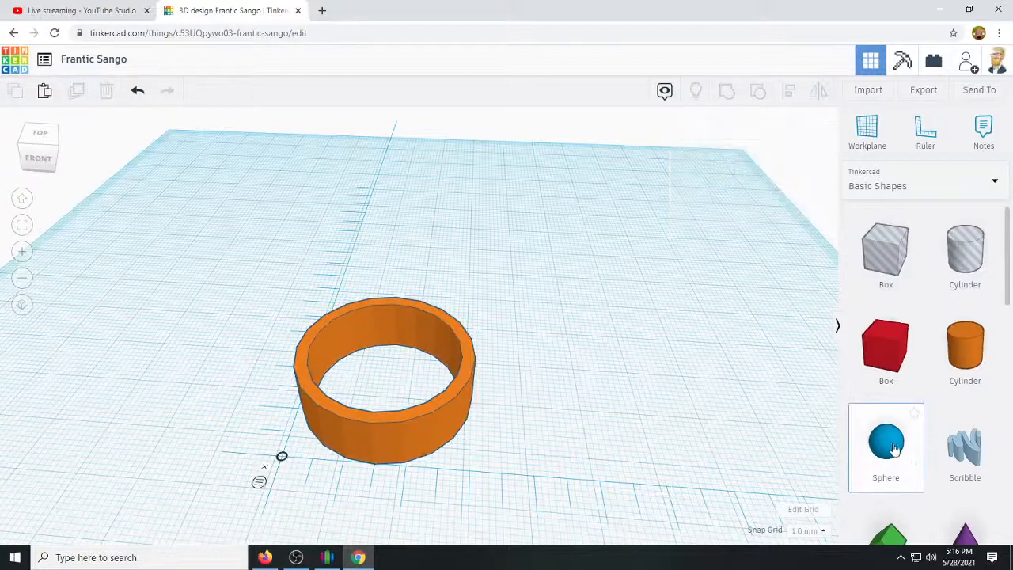
left_click(390, 403)
right_click_drag(641, 419, 478, 410)
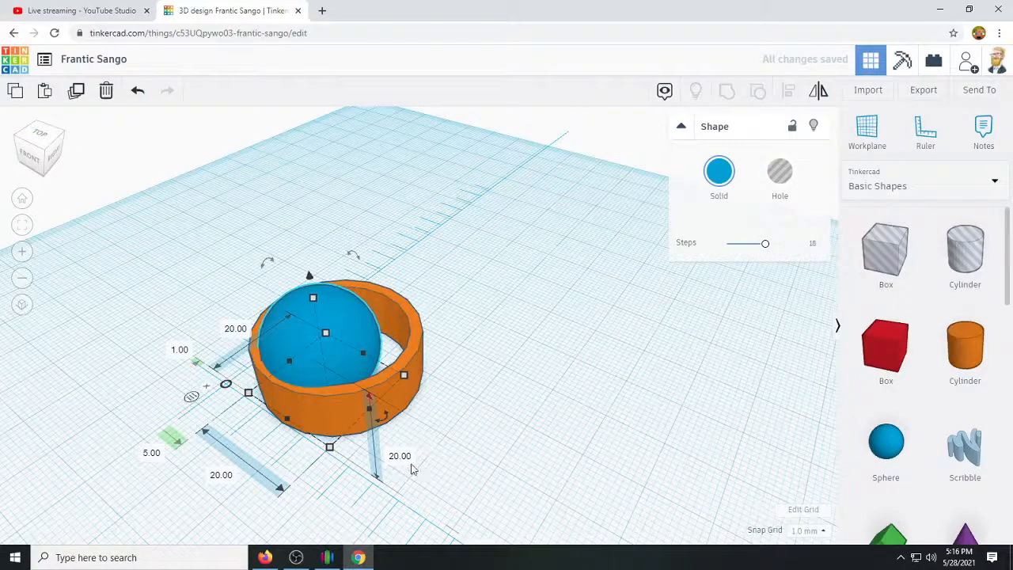
key("Return")
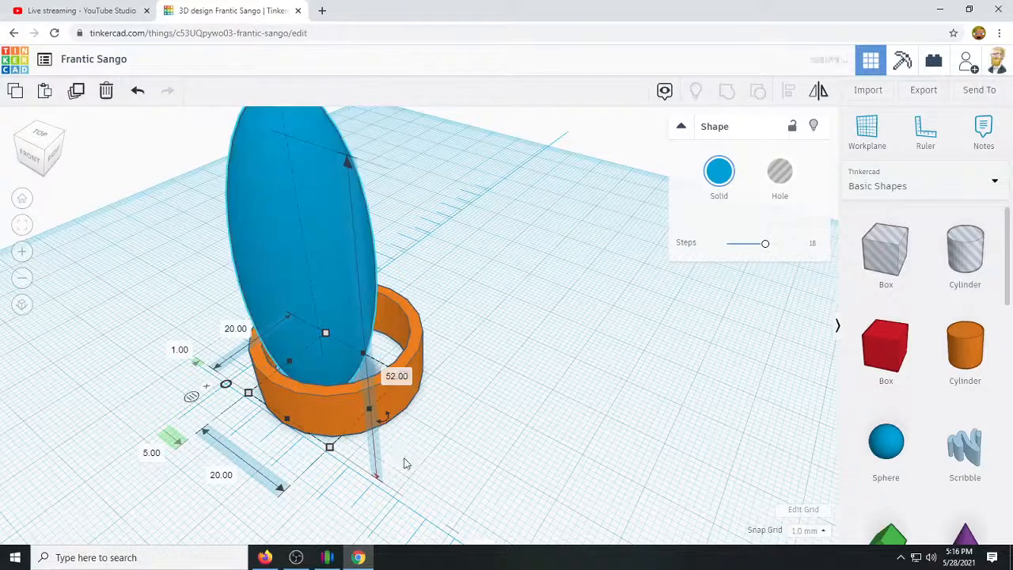
Move the sphere clear of the ring and set its front-to-back length to 52 mm.
left_click_drag(332, 309, 619, 366)
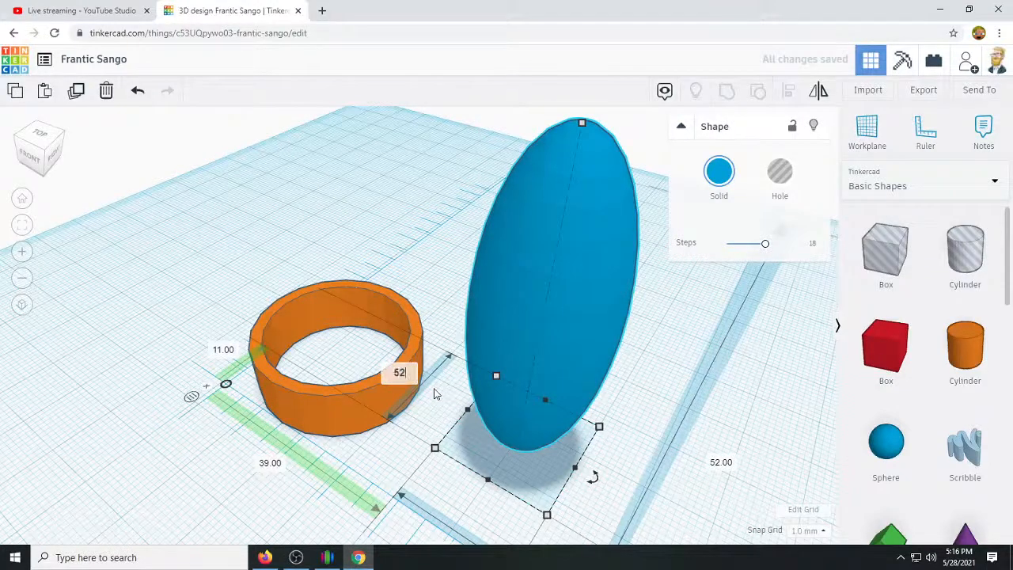
type("52")
key("Return")
Set the sphere's width to 52 mm.
scroll(625, 447, "down", 5)
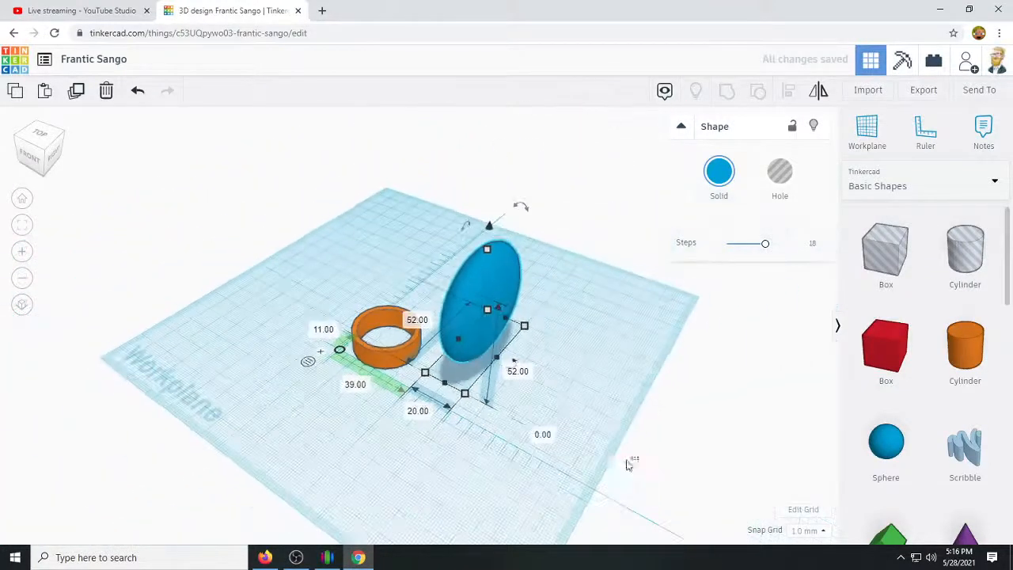
left_click(617, 458)
left_click(479, 335)
left_click(502, 428)
left_click(458, 360)
left_click(424, 413)
type("52")
key("Return")
Move the sphere over the ring and raise it 6 mm above the workplane.
right_click_drag(486, 524, 534, 443)
scroll(535, 315, "up", 3)
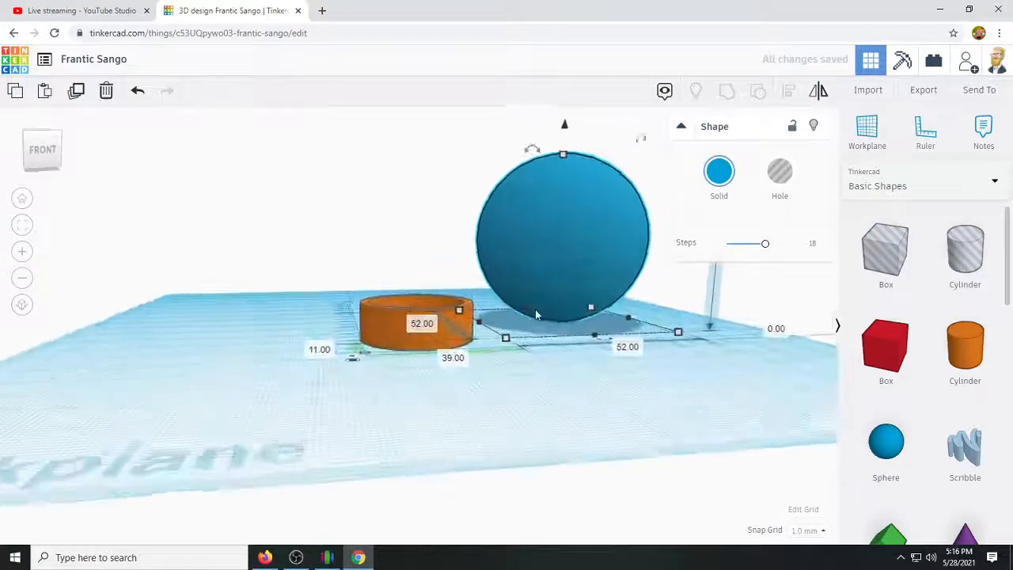
right_click_drag(519, 370, 525, 427)
left_click_drag(566, 308, 385, 333)
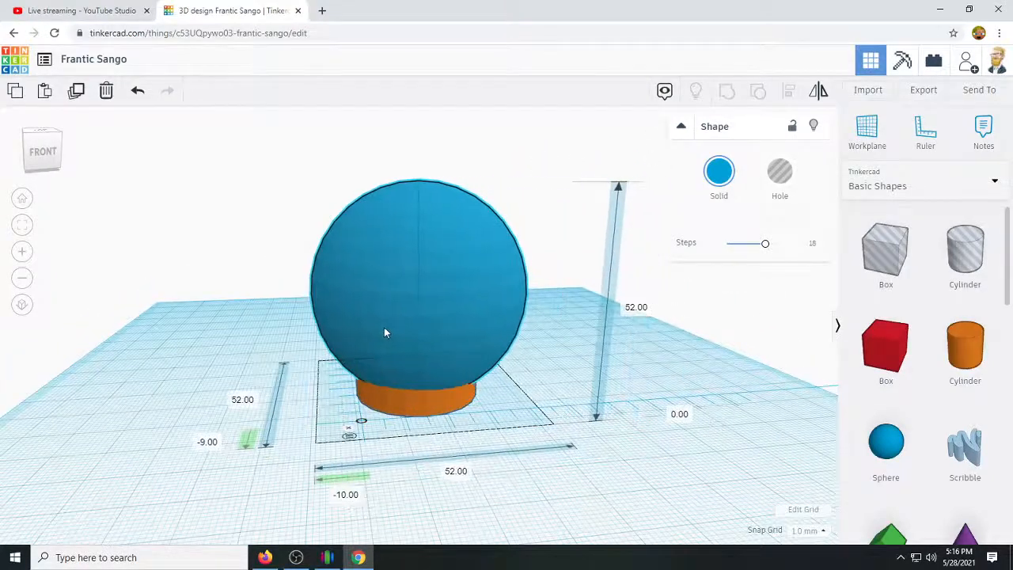
left_click_drag(419, 147, 413, 119)
Nudge the sphere 2 mm toward the front of the workplane to align it with the ring.
right_click_drag(548, 510, 701, 511)
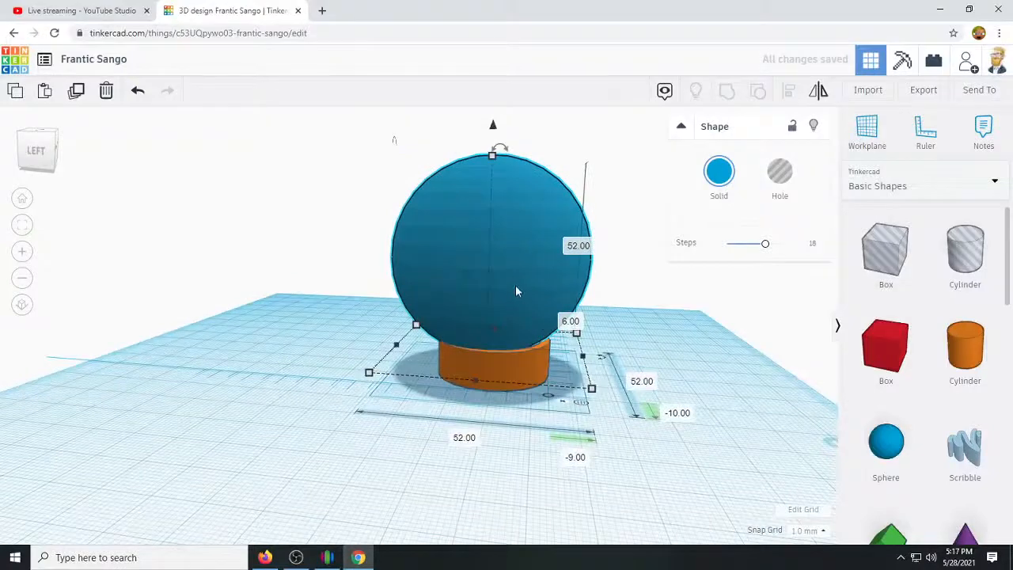
key("Right")
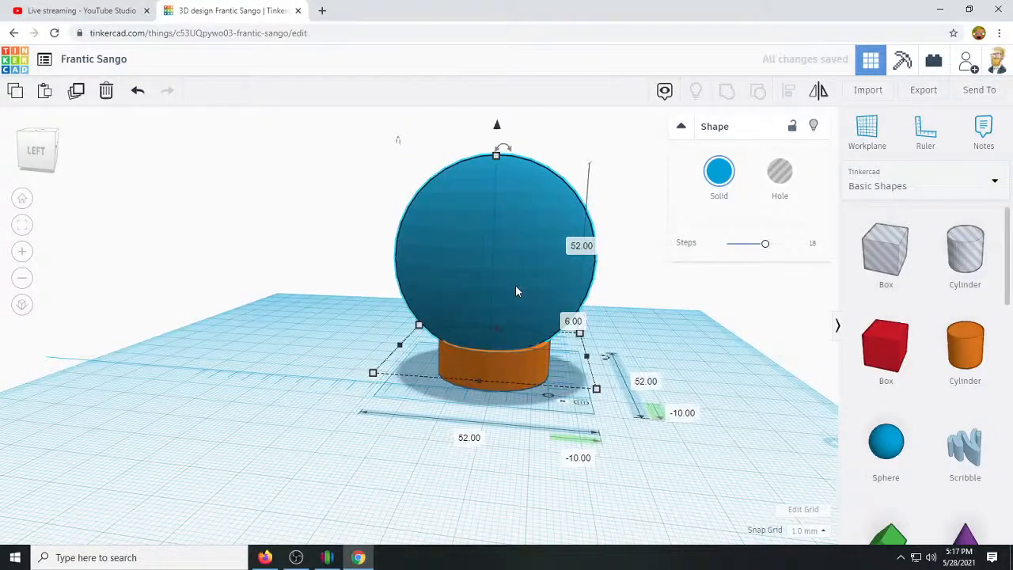
key("Right")
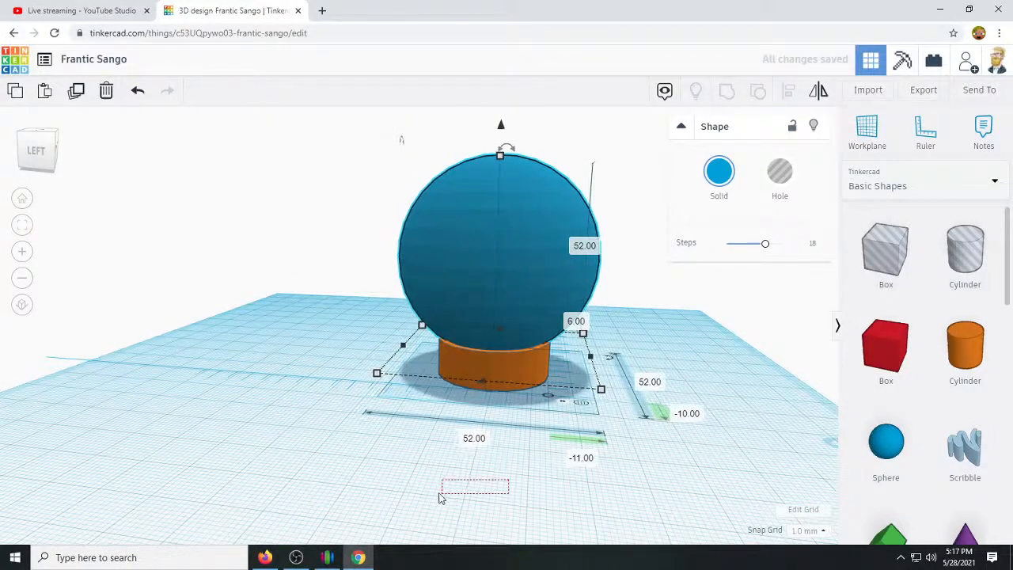
Set the snap grid to 0.1 mm and select the sphere.
left_click_drag(441, 496, 495, 477)
scroll(493, 467, "up", 5)
right_click_drag(391, 505, 378, 486)
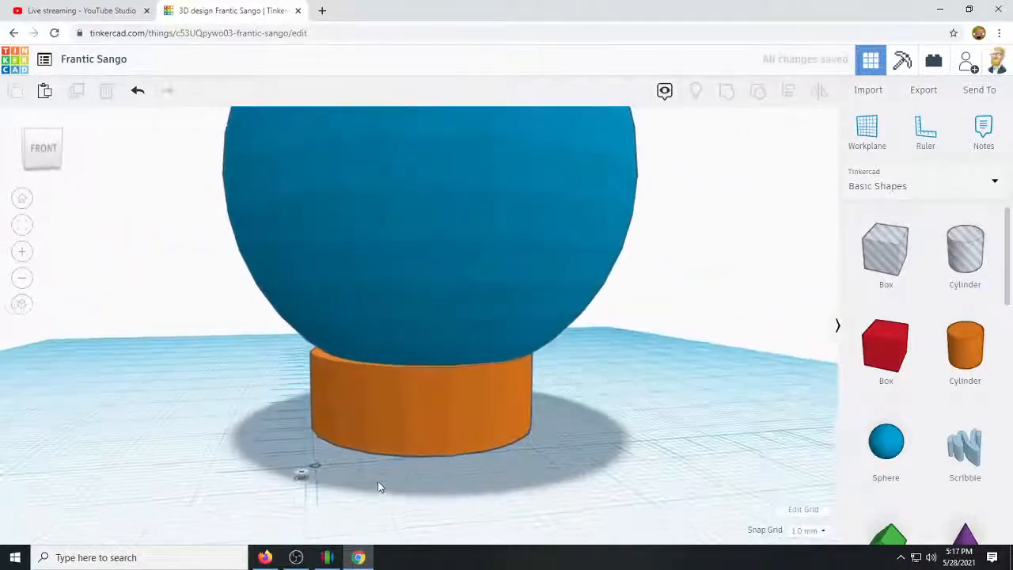
left_click(818, 532)
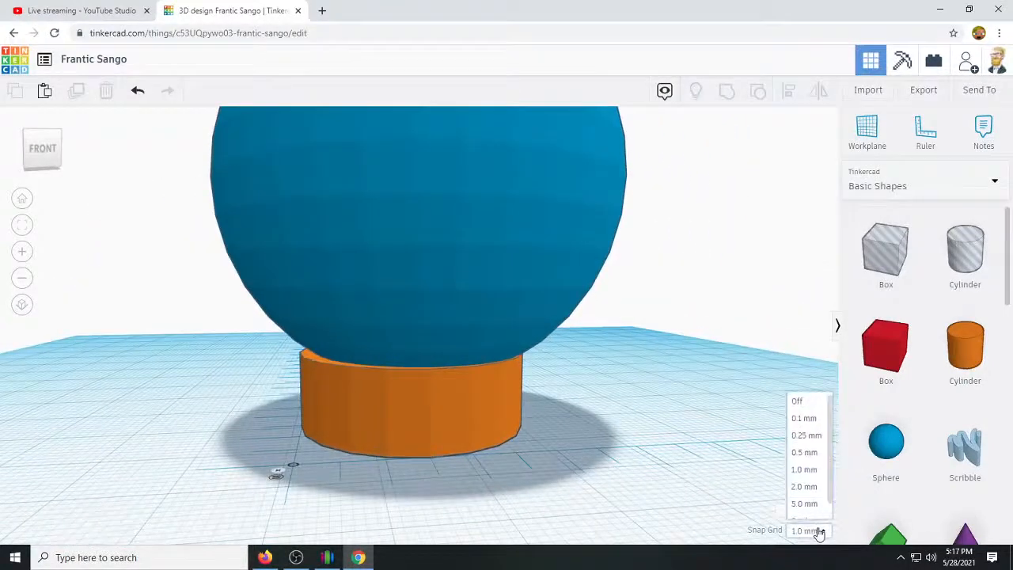
left_click(801, 418)
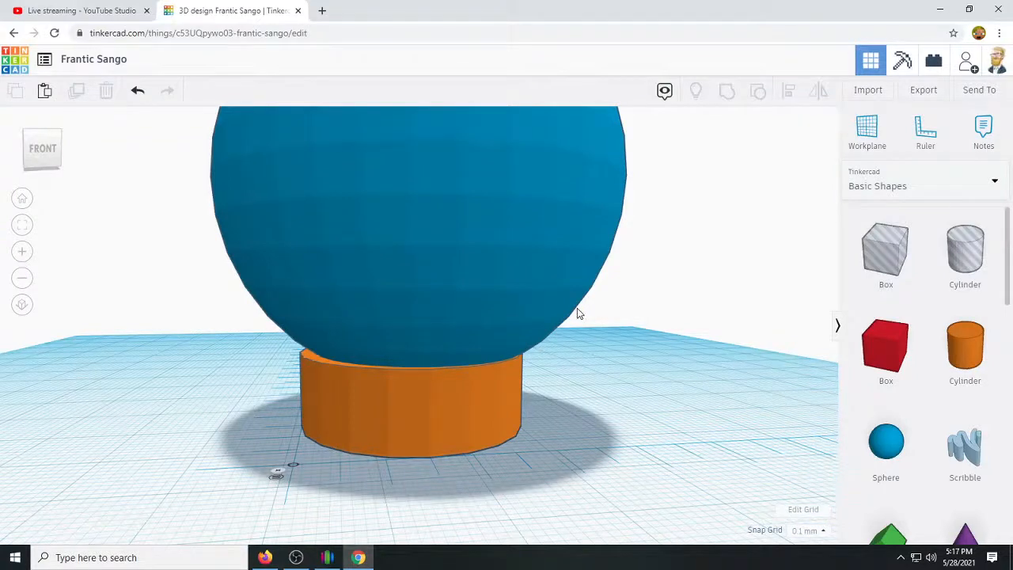
left_click(515, 282)
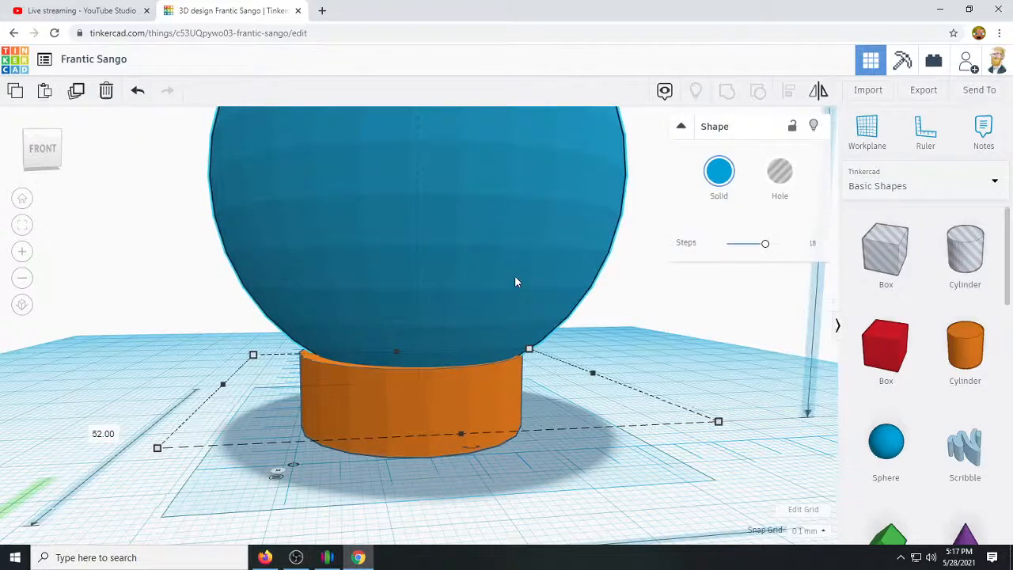
Nudge the sphere in 0.1 mm increments to offsets of -10.4 mm and -10.7 mm, centring it over the ring.
key("Left")
key("Left")
key("Left")
key("Left")
key("Left")
key("Left")
key("Left")
key("Left")
key("Left")
key("Left")
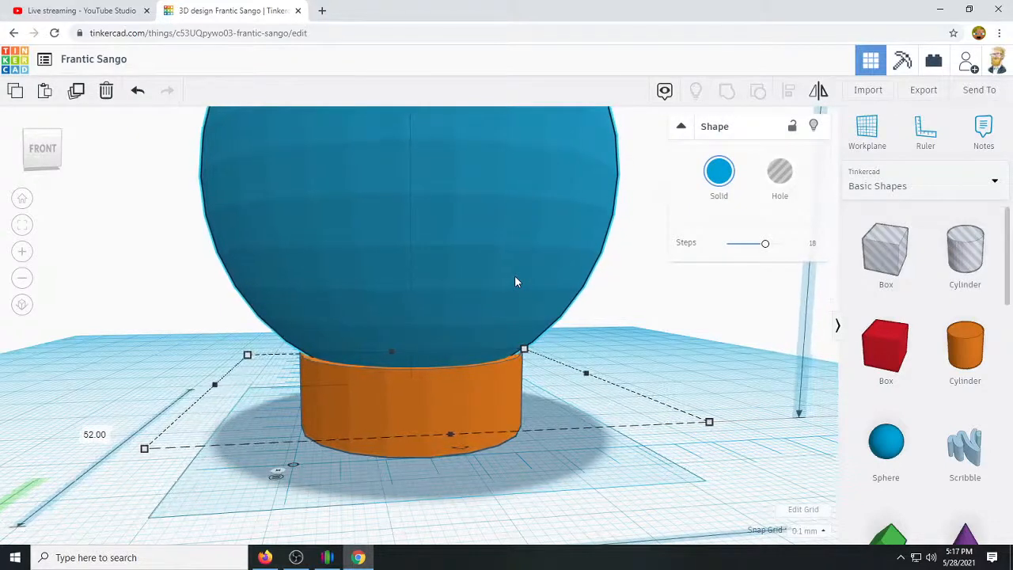
key("Up")
key("Up")
key("Up")
key("Up")
key("Up")
key("Up")
key("Up")
key("Up")
key("Up")
key("Up")
key("Right")
key("Right")
key("Right")
key("Right")
key("Right")
key("Right")
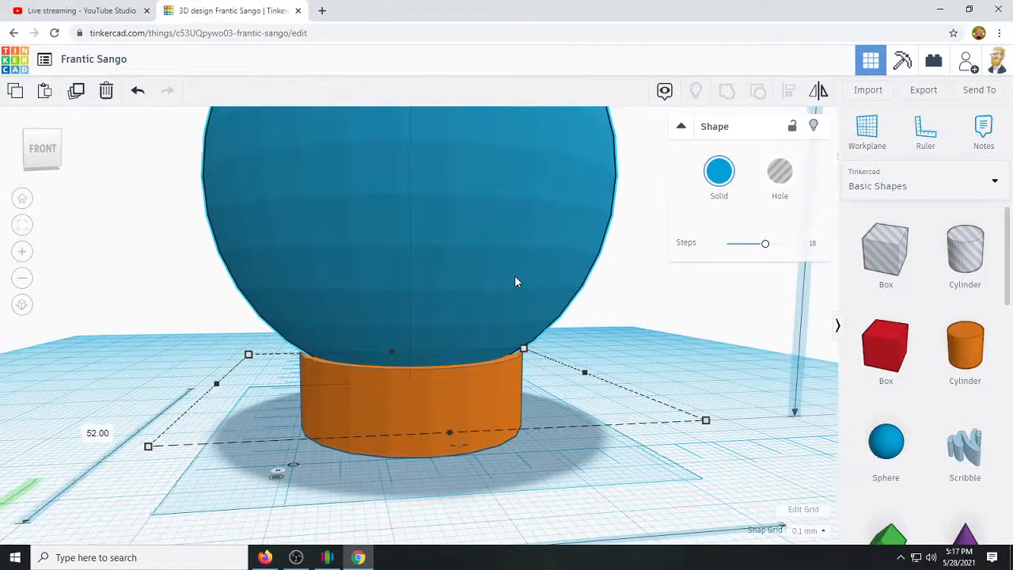
right_click_drag(215, 422, 89, 425)
key("f")
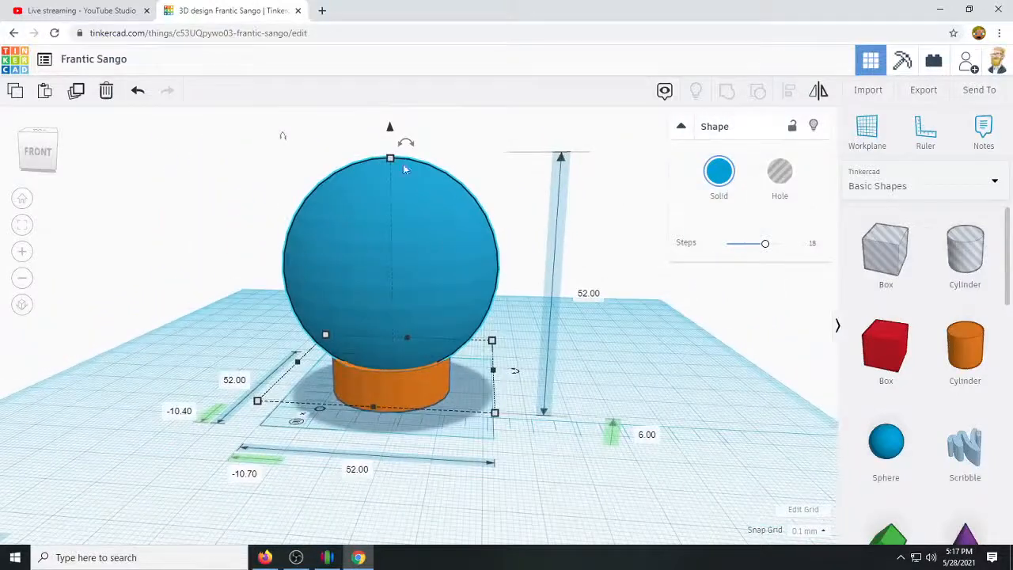
Lower the sphere to 5.3 mm above the workplane so it sinks slightly into the ring.
left_click_drag(392, 161, 393, 165)
key("ctrl+z")
scroll(483, 258, "up", 5)
scroll(509, 229, "down", 3)
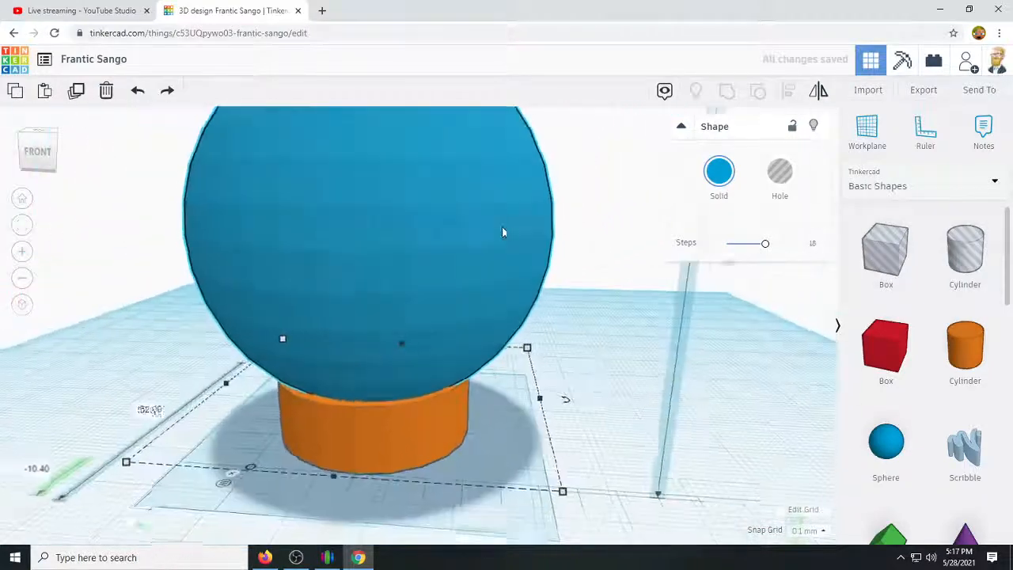
scroll(501, 232, "down", 5)
left_click_drag(396, 156, 396, 159)
scroll(475, 434, "up", 1)
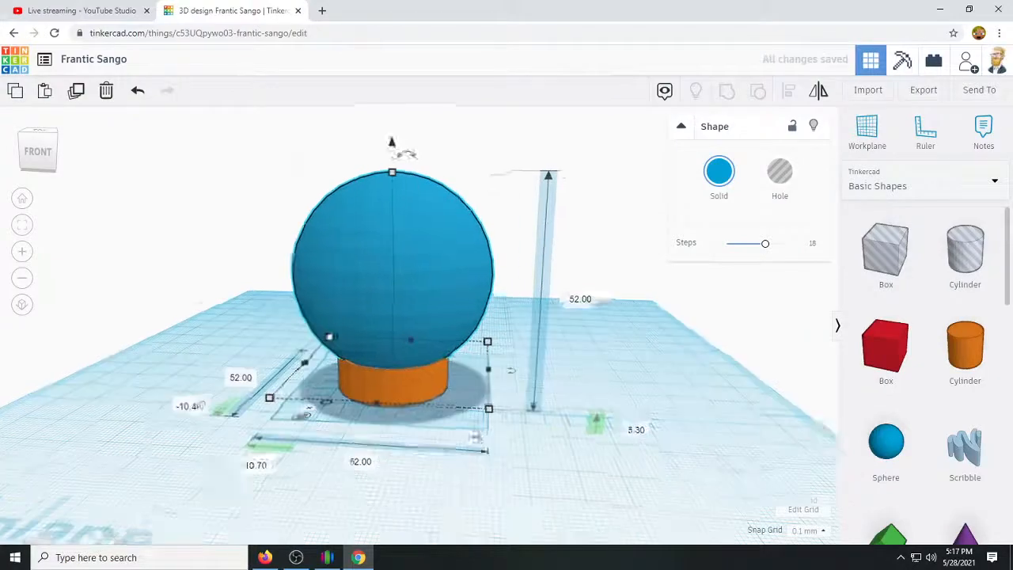
scroll(545, 391, "up", 4)
Turn the sphere into a hole and group it with the ring to cut a curved seat.
right_click_drag(737, 421, 758, 441)
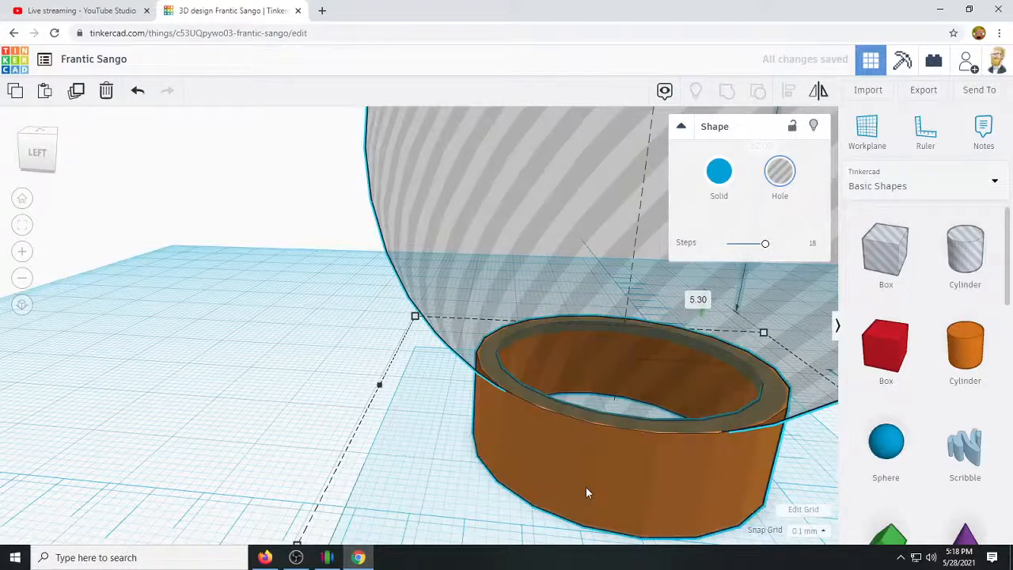
left_click(491, 404, "shift")
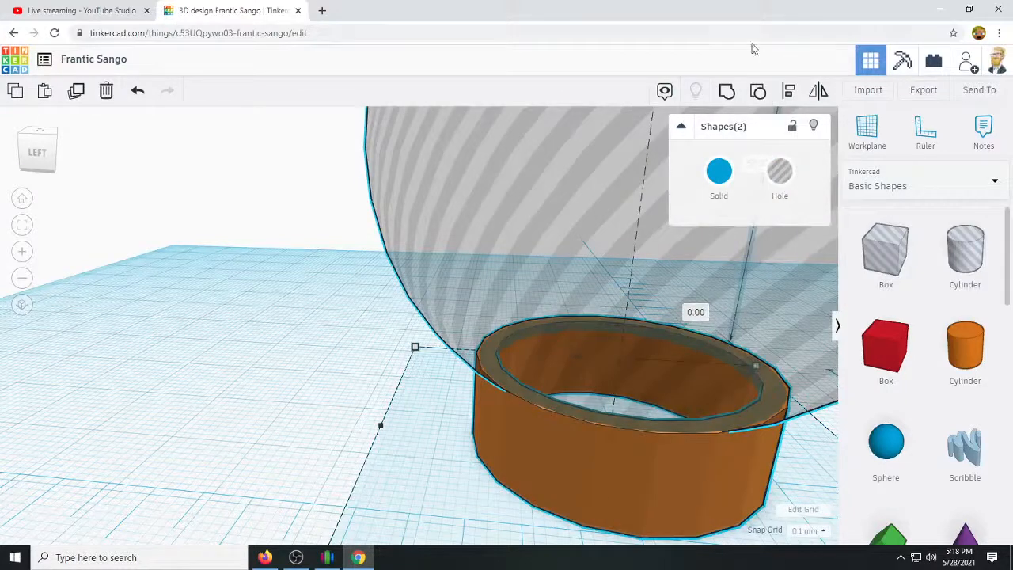
left_click(729, 93)
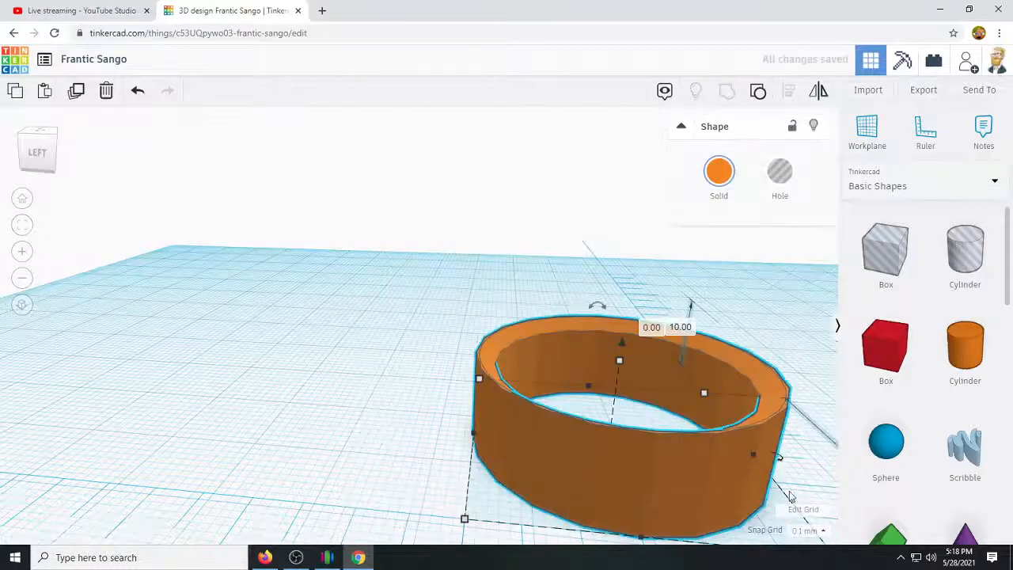
Add a Heart from the Basic Shapes library to the workplane in front of the ring.
right_click_drag(619, 427, 299, 473)
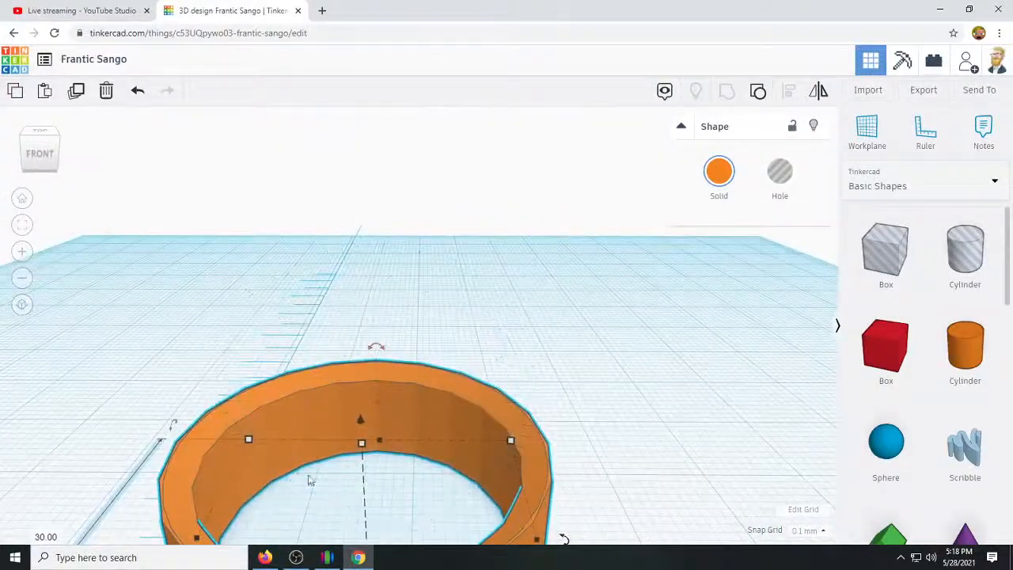
right_click_drag(449, 457, 638, 391)
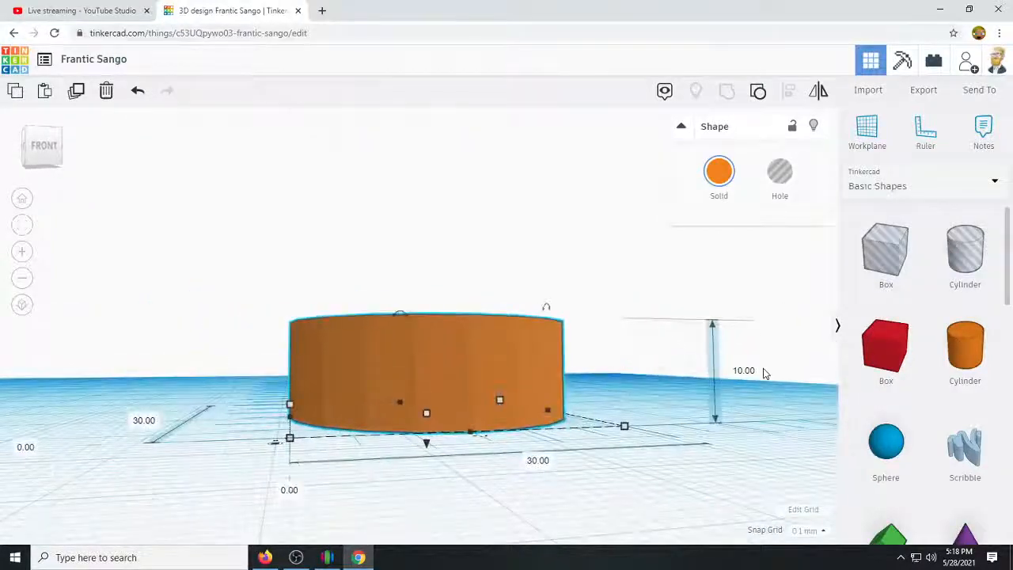
scroll(776, 378, "down", 3)
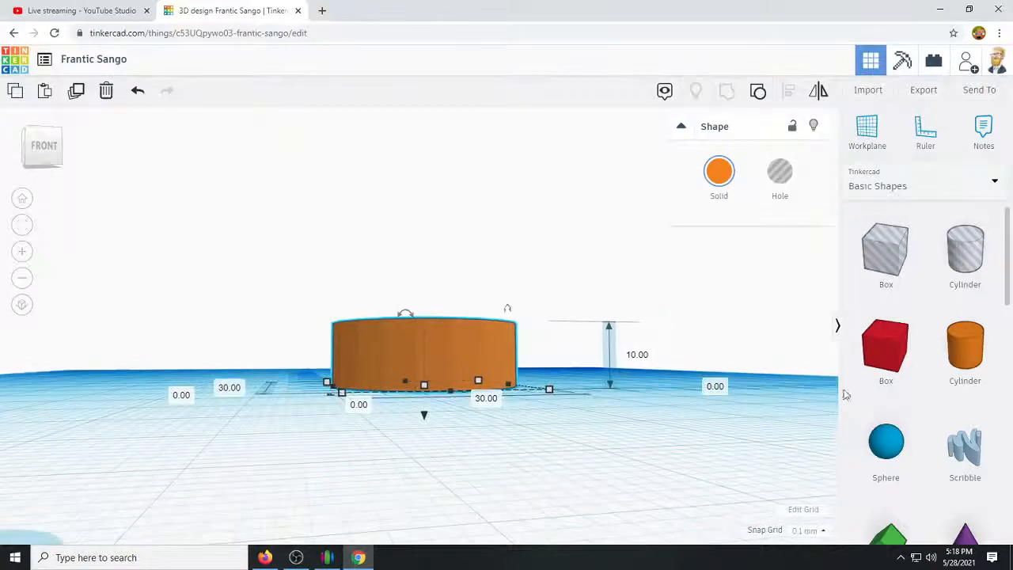
scroll(944, 432, "down", 8)
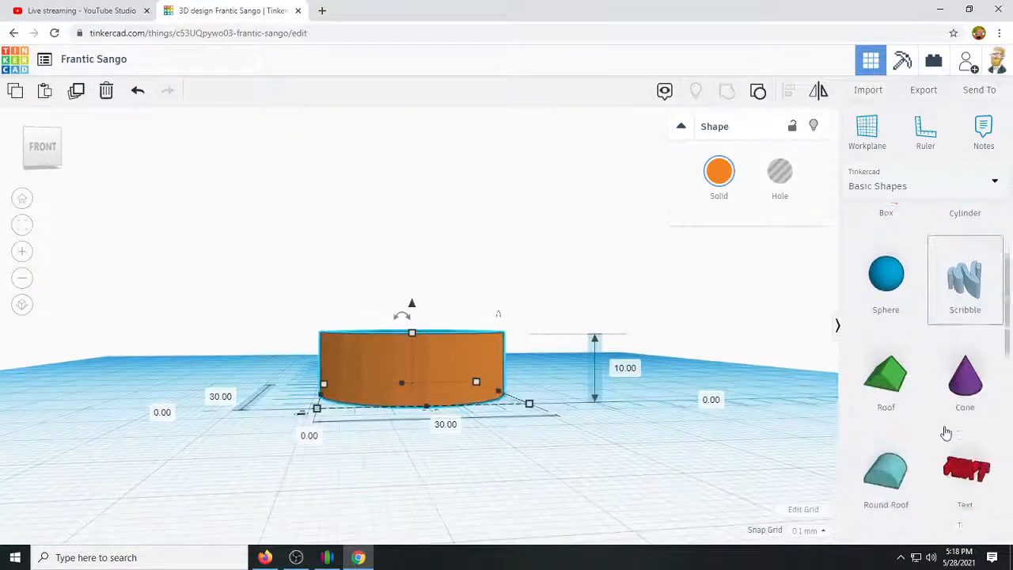
scroll(944, 432, "down", 2)
scroll(944, 431, "up", 5)
scroll(944, 432, "down", 2)
left_click(971, 426)
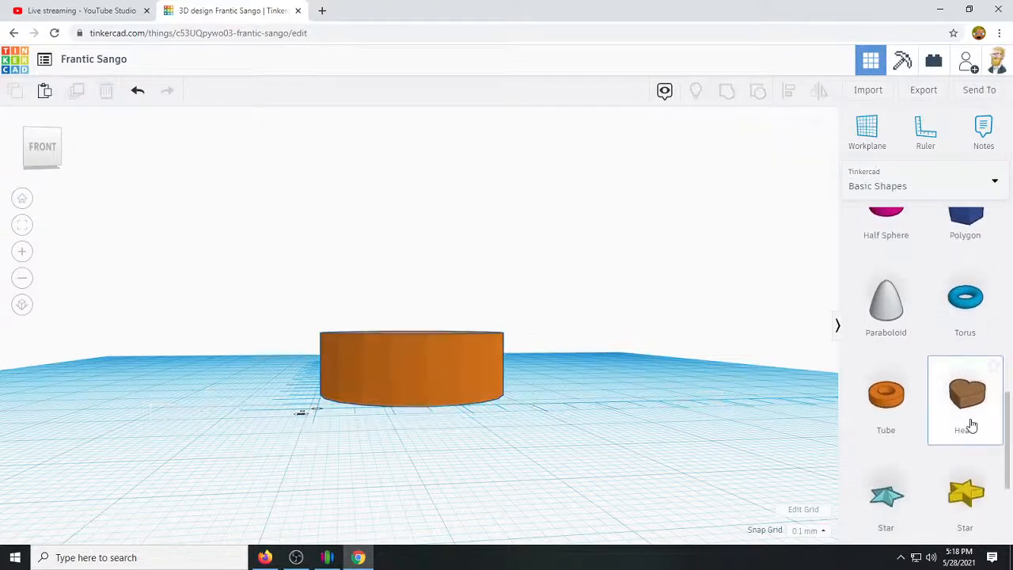
left_click_drag(970, 404, 483, 435)
scroll(642, 407, "down", 2)
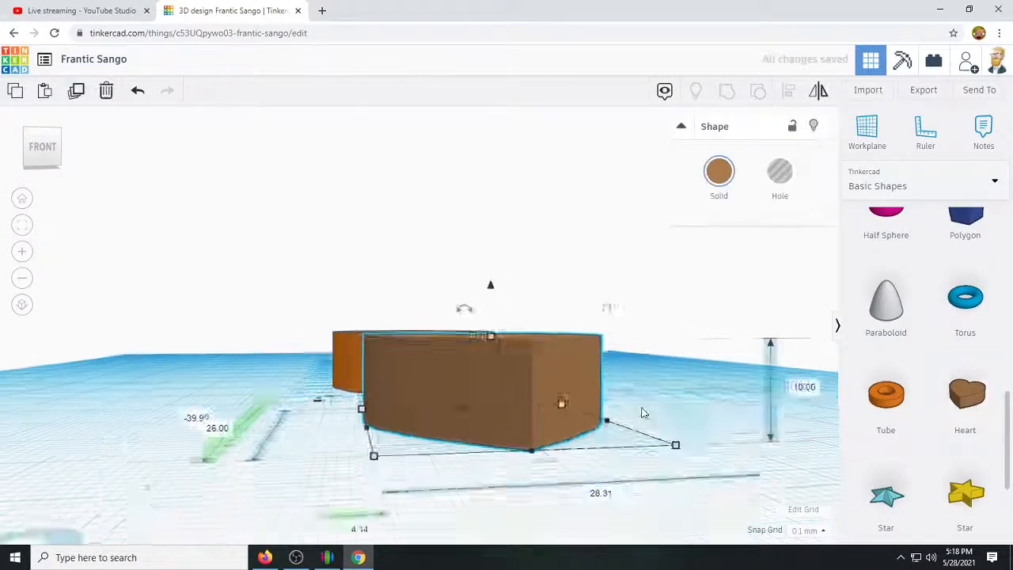
Reduce the heart to 3.2 mm thick and about 12.36 by 10.7 mm in outline.
right_click_drag(642, 406, 290, 469)
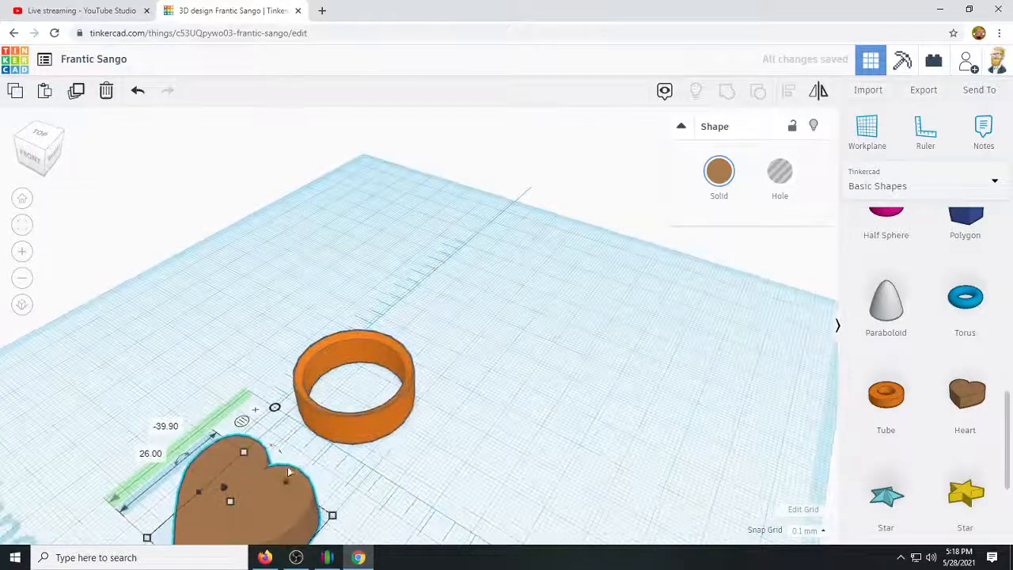
middle_click_drag(343, 471, 385, 386)
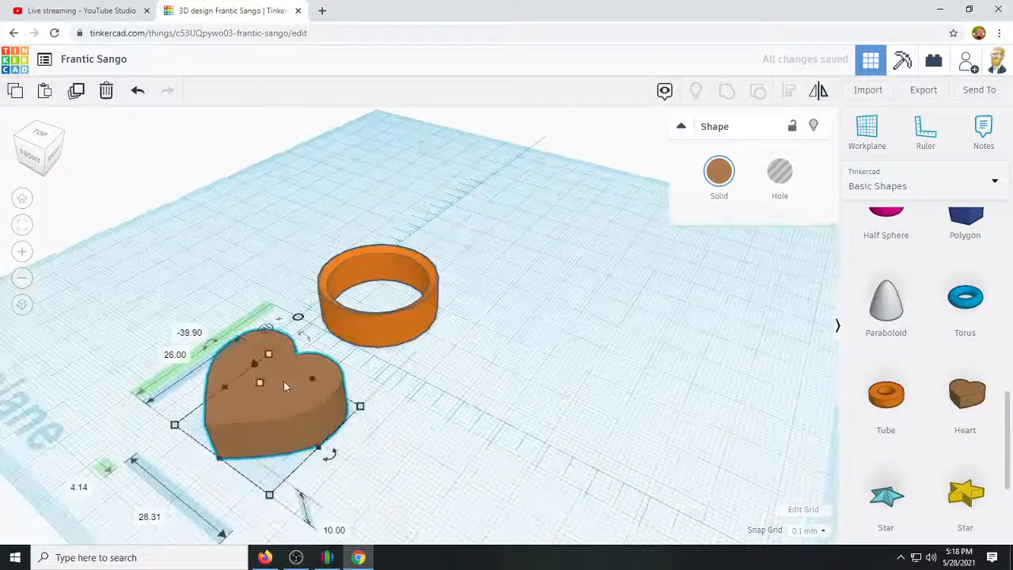
left_click_drag(266, 391, 275, 404)
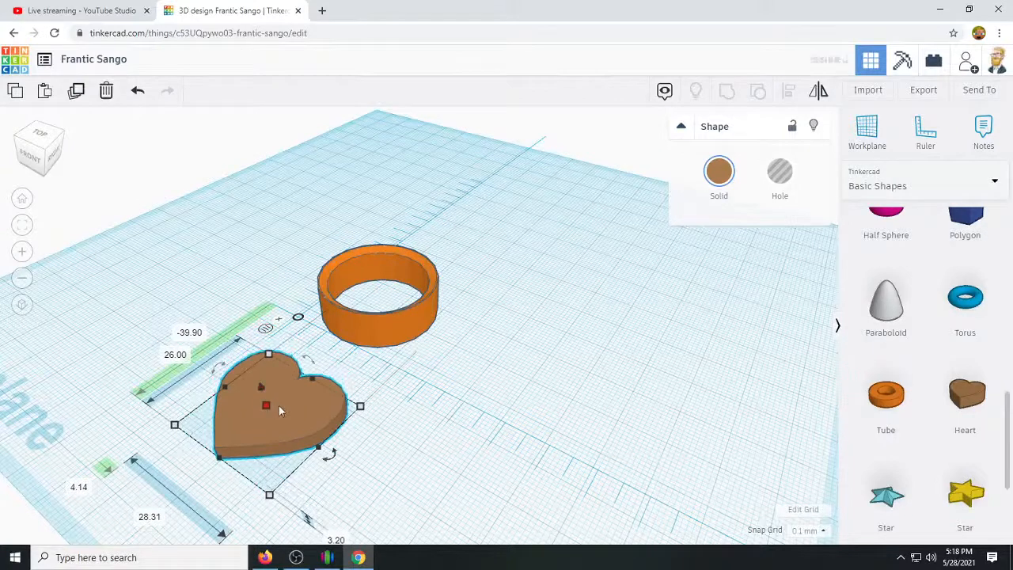
left_click_drag(348, 408, 247, 404)
Rotate the heart 90 degrees so it stands upright with its face toward the front.
left_click_drag(190, 387, 190, 386)
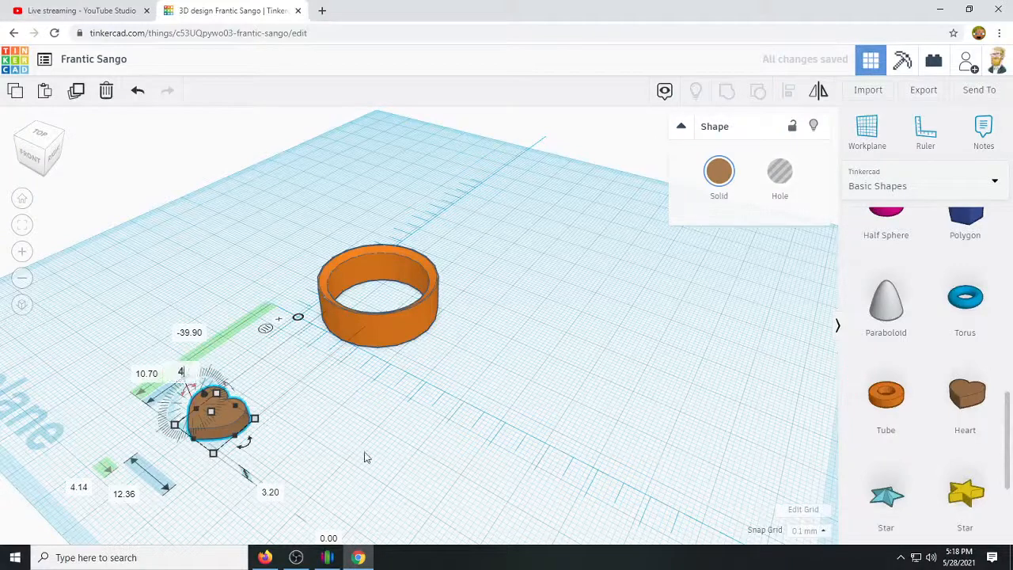
type("45")
key("Return")
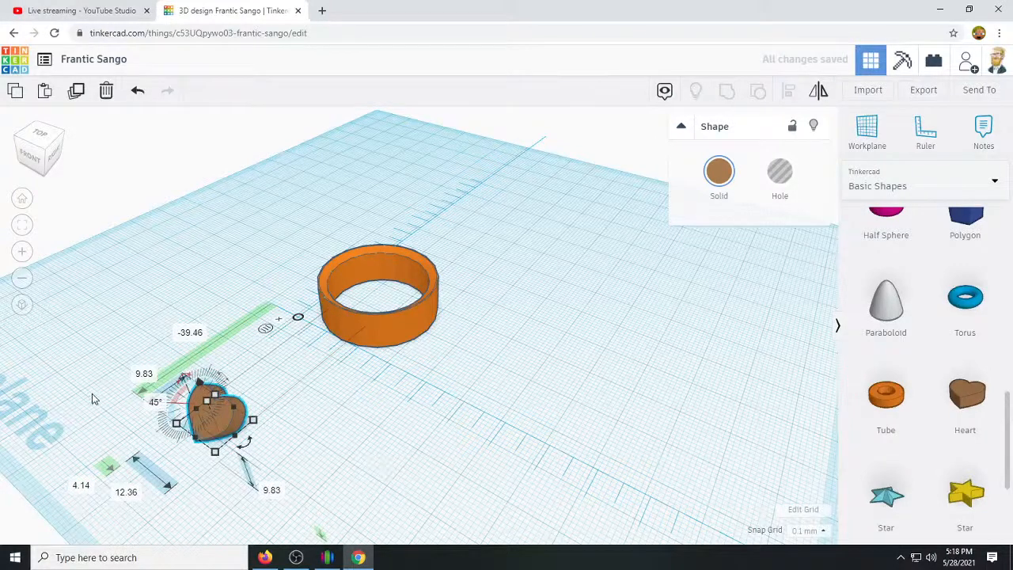
type("90")
key("Return")
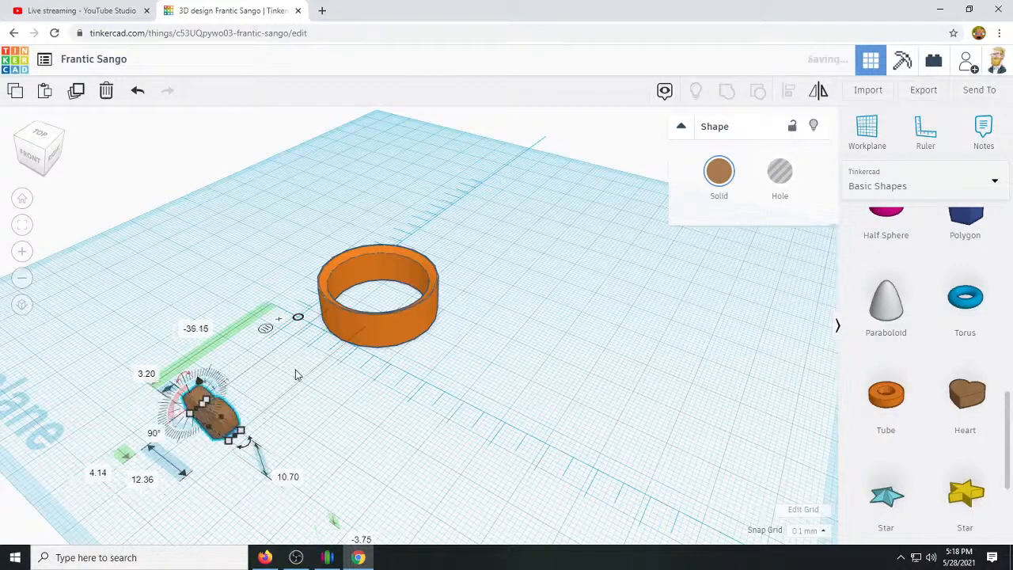
Move the upright heart against the middle of the ring's front wall.
left_click_drag(200, 427, 324, 338)
right_click_drag(293, 415, 431, 395)
scroll(429, 394, "up", 5)
right_click_drag(538, 475, 494, 486)
left_click_drag(347, 374, 376, 366)
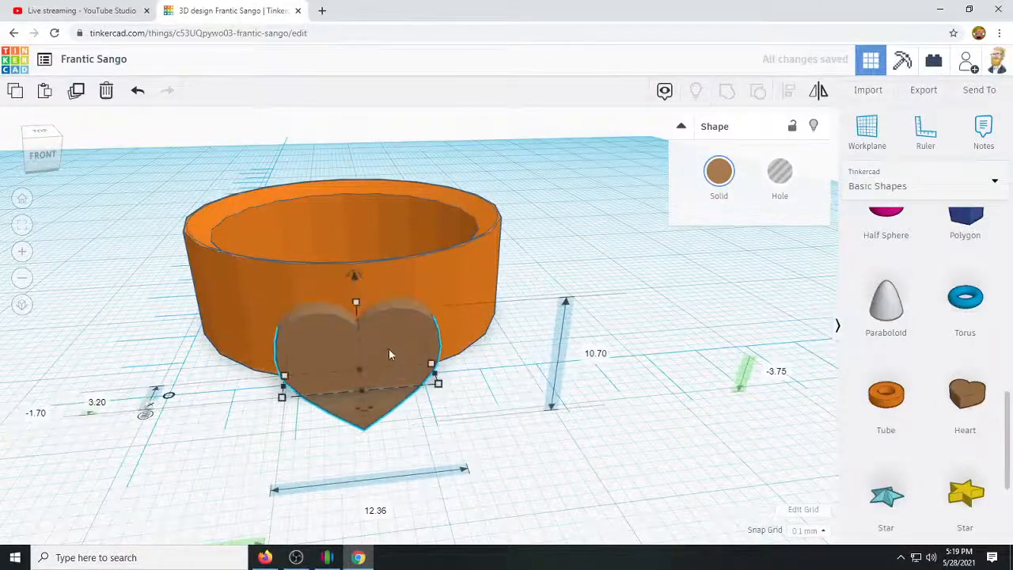
Resize the heart to 10.1 mm wide, 7.75 mm tall and 8.1 mm deep through the ring wall, 0.8 mm above the workplane.
left_click_drag(360, 308, 356, 288)
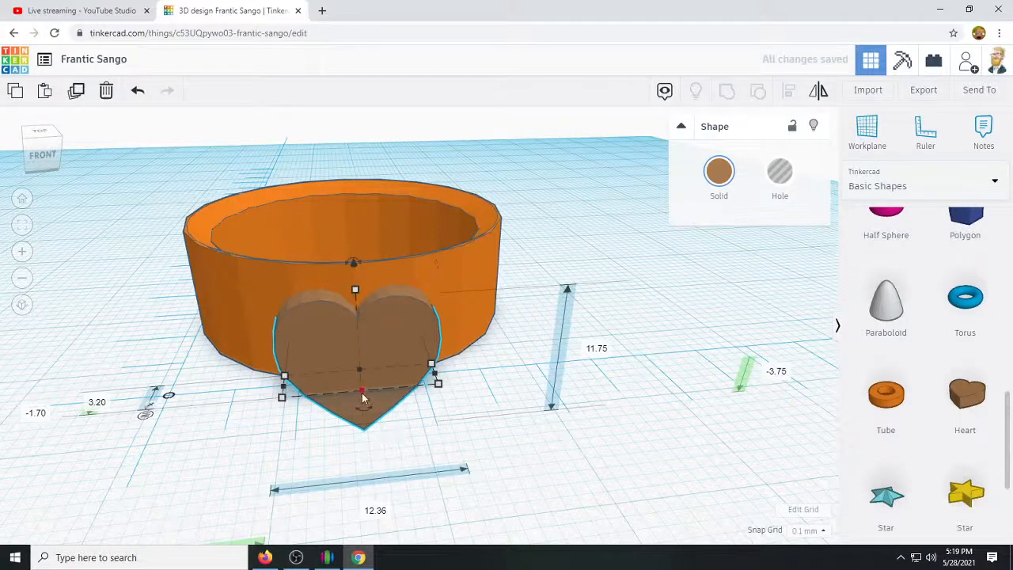
left_click_drag(281, 397, 278, 393)
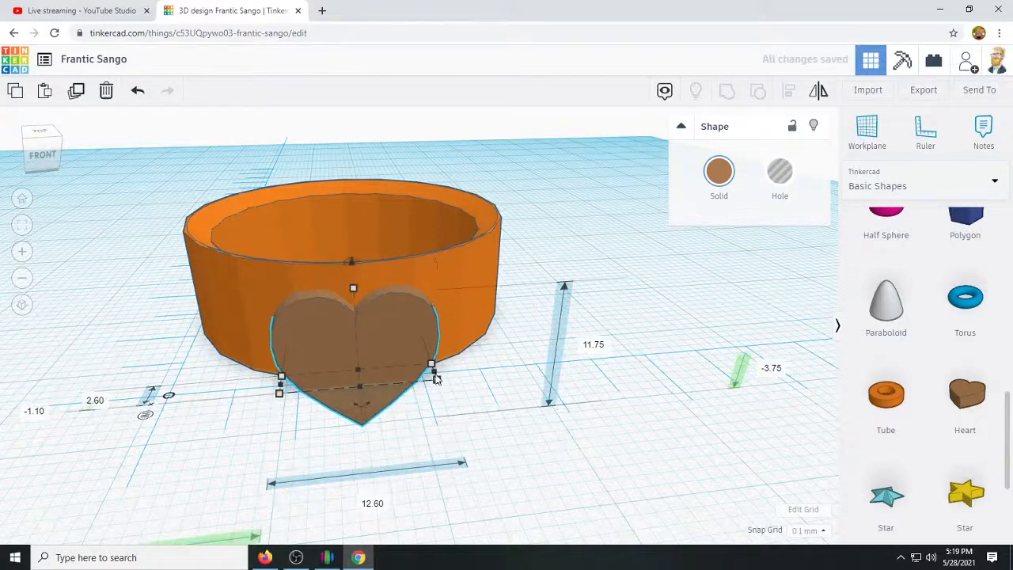
left_click_drag(353, 290, 351, 255)
right_click_drag(396, 445, 575, 409)
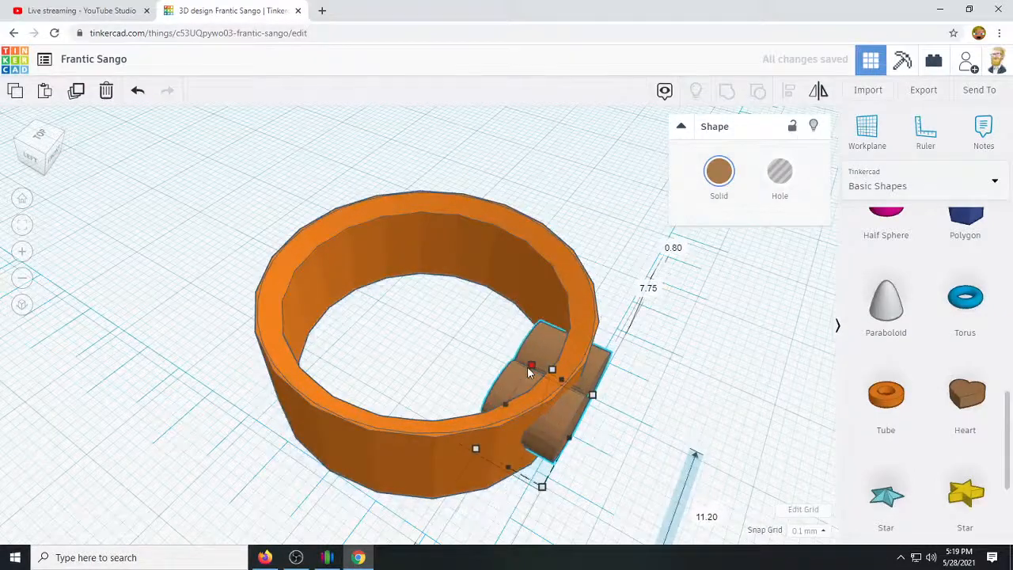
right_click_drag(674, 414, 531, 380)
mouse_move(276, 328)
left_mouse_down()
mouse_move(287, 306)
mouse_move(288, 330)
left_mouse_up()
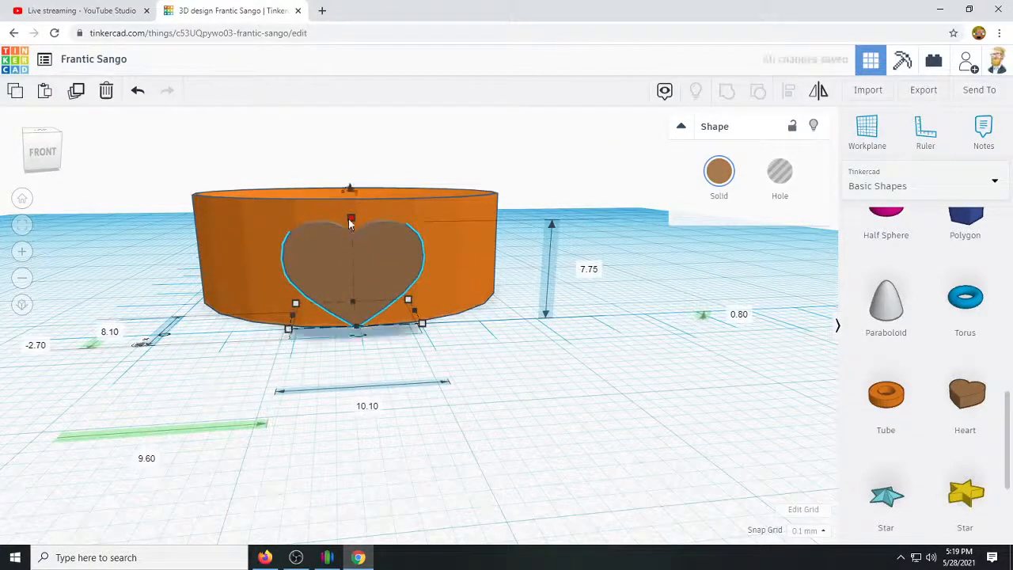
Narrow the heart, reduce it to 4.6 mm tall and 8.2 mm deep, and raise it 3 mm above the workplane.
left_click_drag(352, 219, 351, 239)
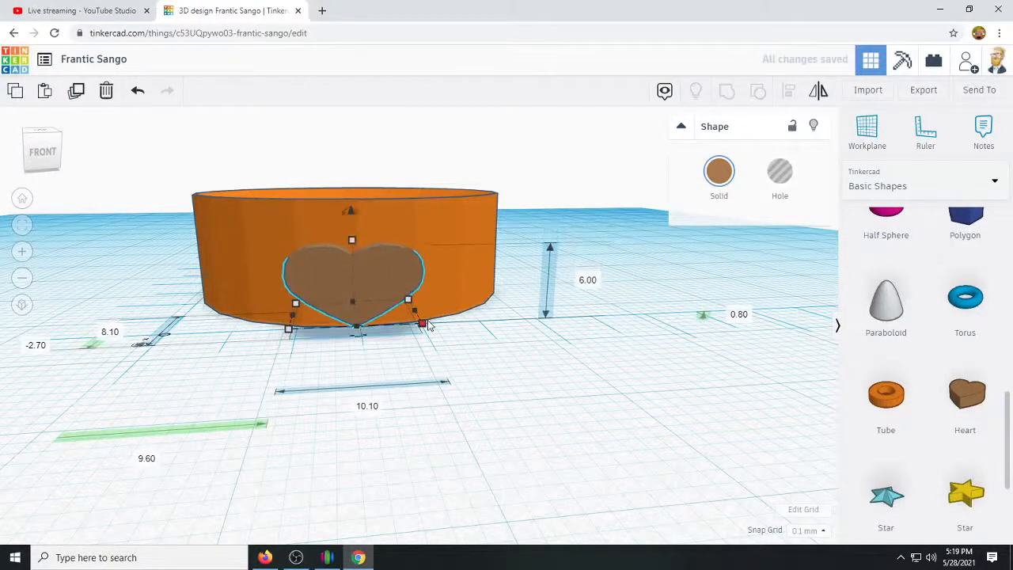
left_click_drag(422, 327, 373, 322)
left_click_drag(329, 242, 329, 258)
right_click_drag(343, 294, 350, 386)
left_click_drag(346, 355, 339, 273)
right_click_drag(339, 273, 496, 398)
mouse_move(332, 268)
left_mouse_down()
mouse_move(329, 278)
mouse_move(328, 266)
left_mouse_up()
right_click_drag(413, 381, 427, 408)
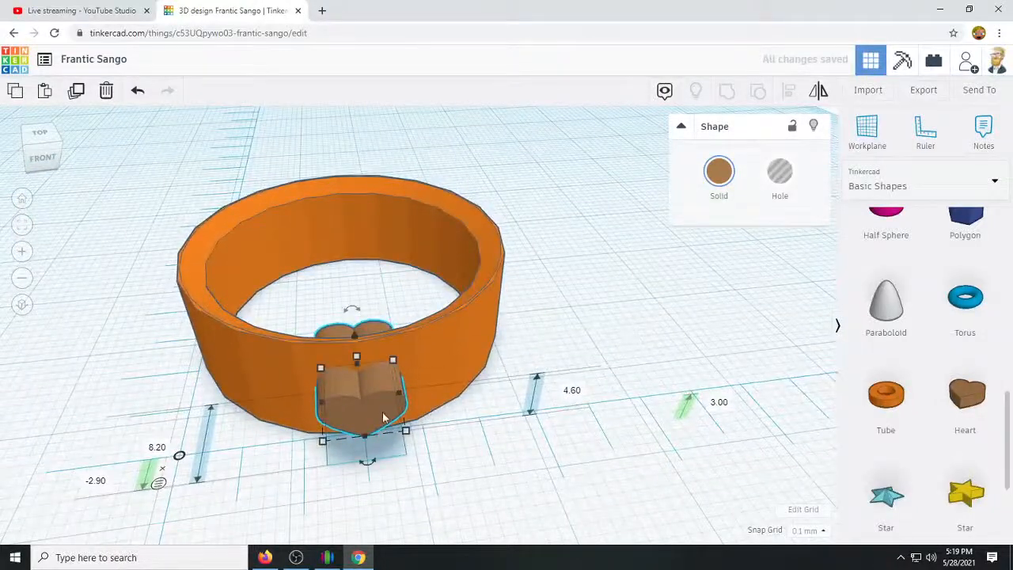
Turn the heart into a hole and group it with the ring to cut a heart-shaped opening in the front wall.
left_click(775, 182)
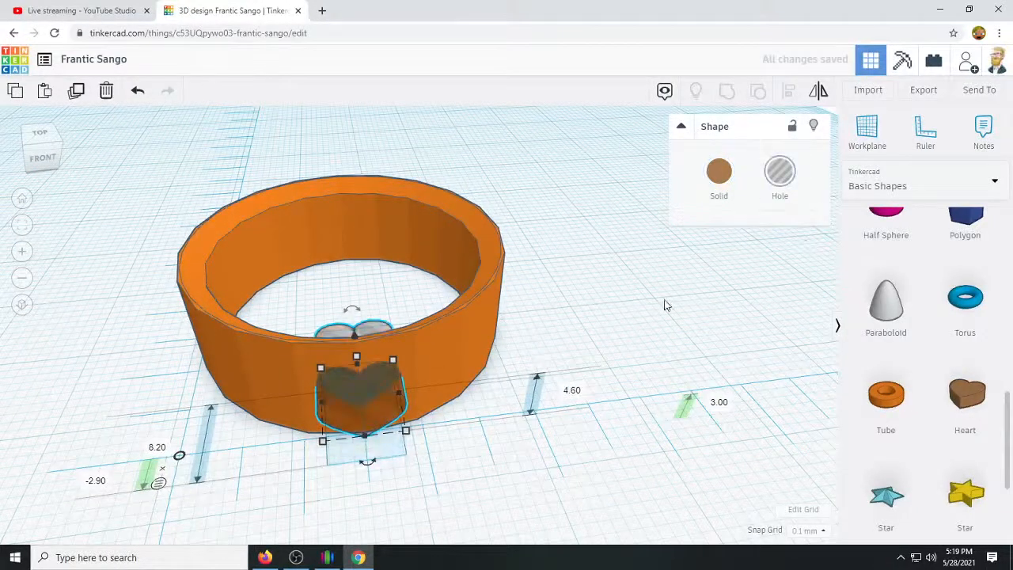
left_click(452, 331, "shift")
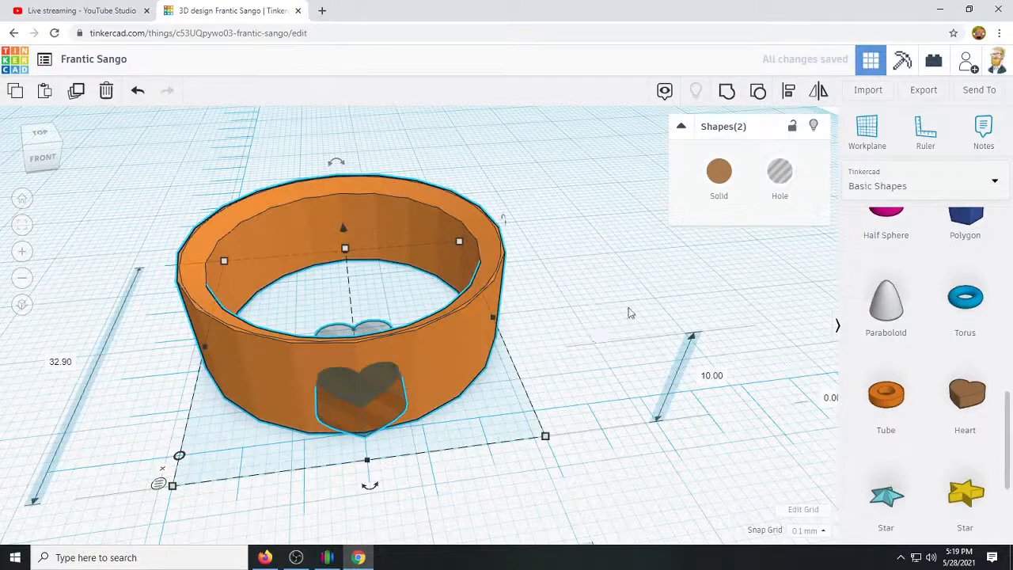
left_click(725, 93)
mouse_move(599, 429)
right_mouse_down()
mouse_move(570, 382)
mouse_move(544, 403)
mouse_move(308, 432)
mouse_move(581, 466)
mouse_move(595, 373)
mouse_move(589, 440)
right_mouse_up()
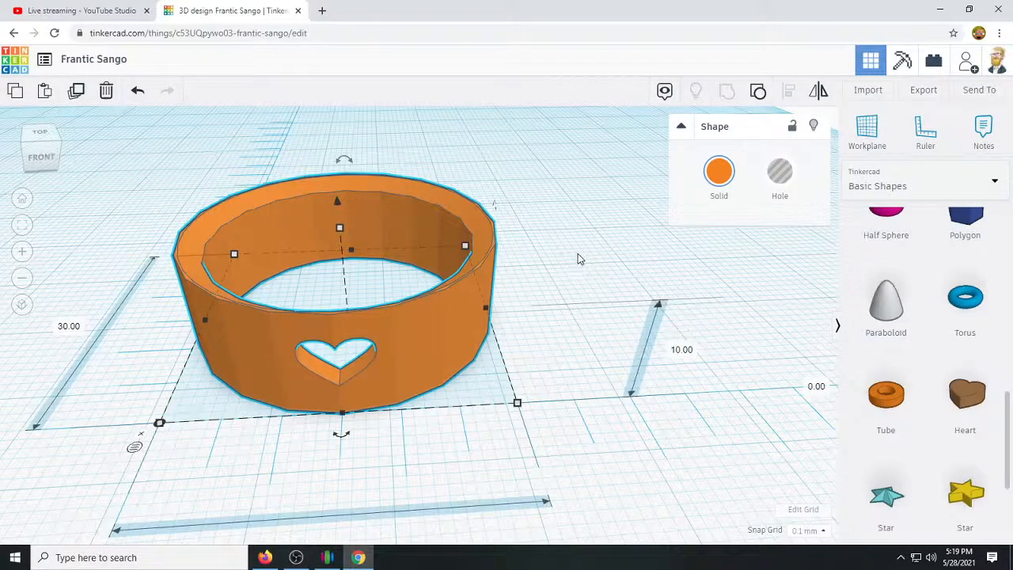
Export the finished ring as the STL file Frantic Sango.stl.
right_click_drag(557, 267, 563, 267)
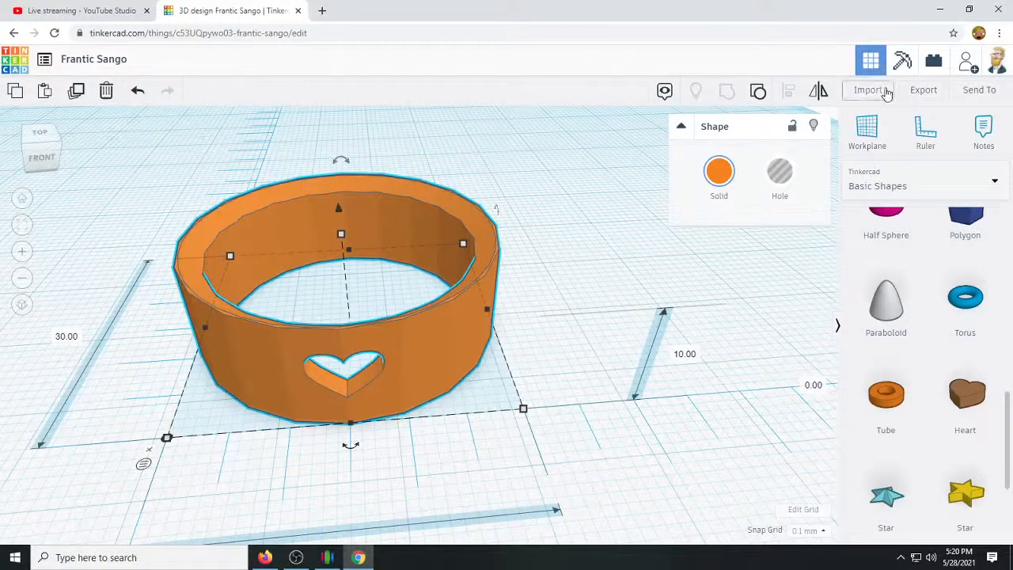
left_click(921, 90)
left_click(578, 281)
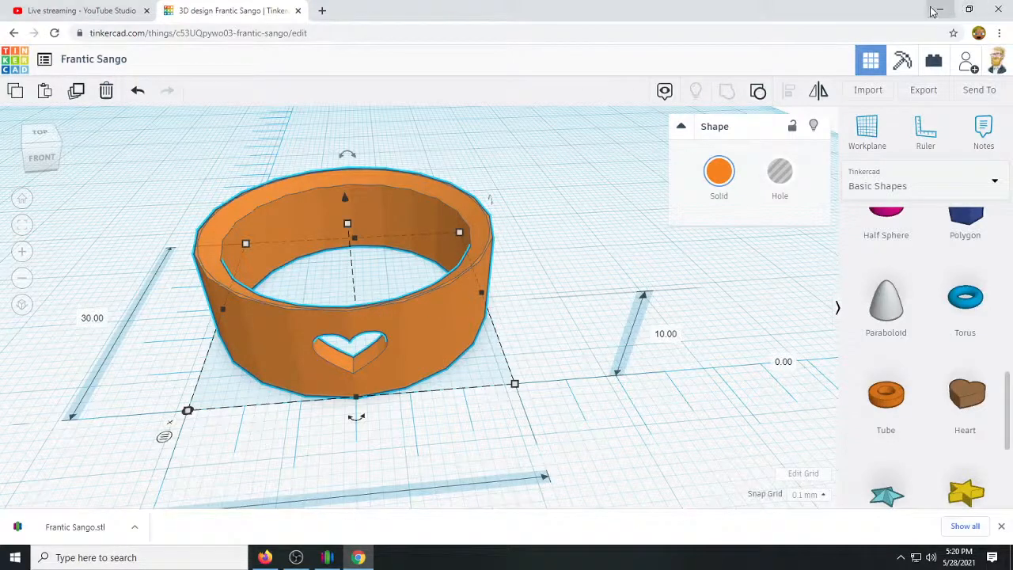
Open Frantic Sango.stl in Simplify3D, maximize its window and examine the ring on the print bed.
left_click(174, 483)
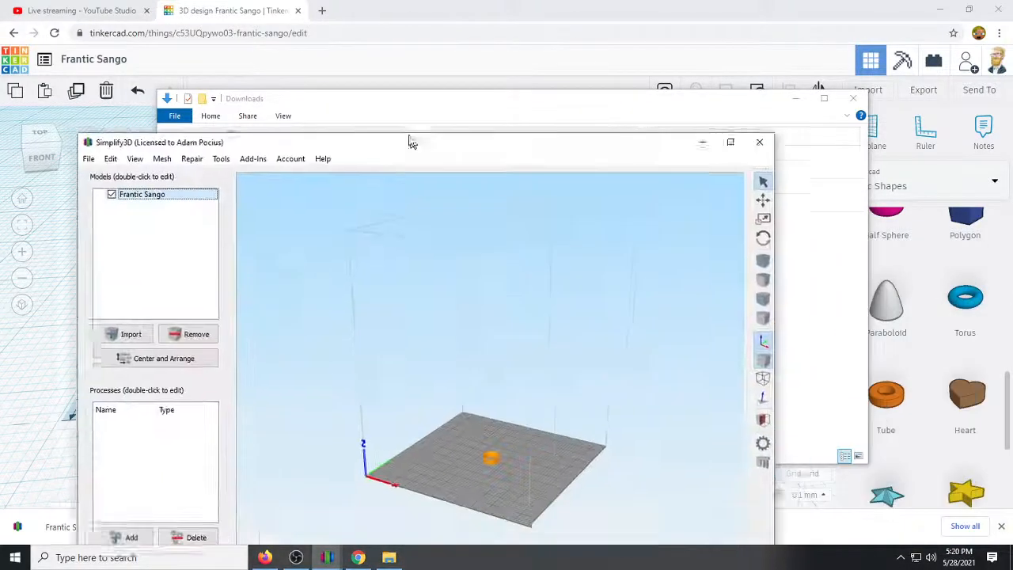
left_click_drag(428, 155, 378, 3)
scroll(588, 387, "up", 5)
right_click_drag(599, 402, 478, 133)
scroll(498, 330, "up", 5)
left_click_drag(410, 393, 518, 449)
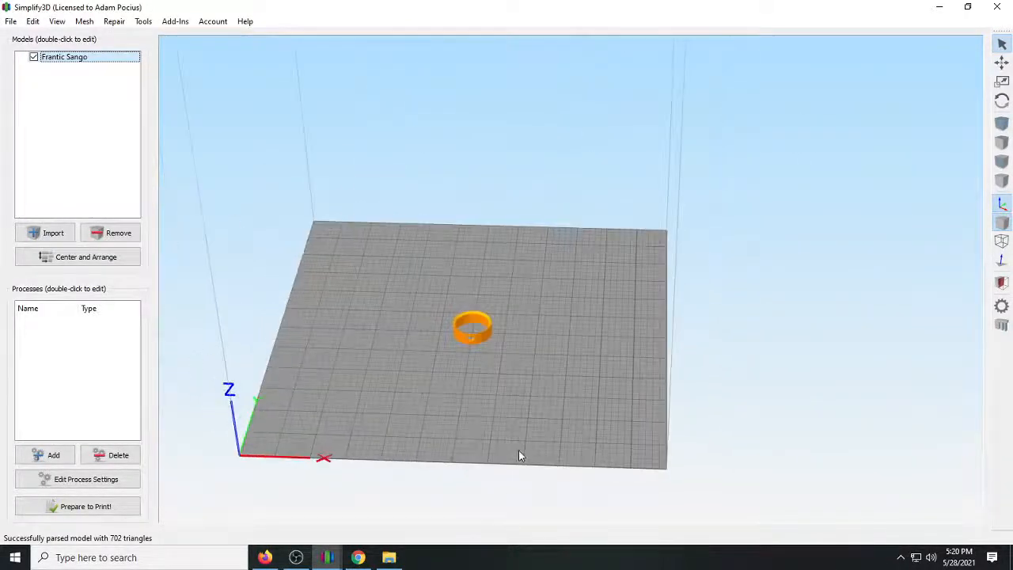
scroll(507, 432, "up", 5)
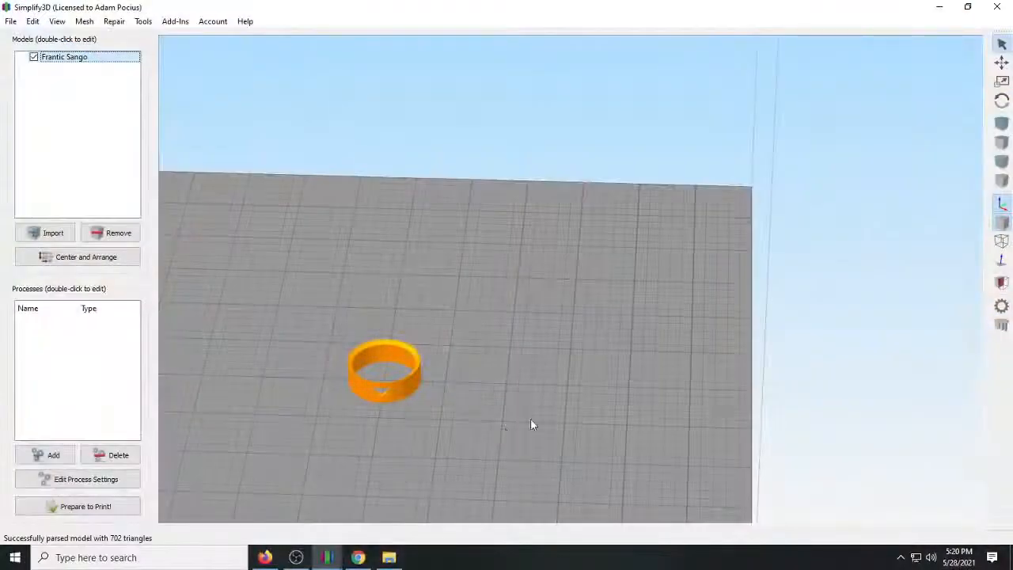
scroll(474, 386, "up", 5)
right_click_drag(473, 386, 799, 193)
right_click_drag(612, 378, 682, 365)
scroll(462, 393, "up", 4)
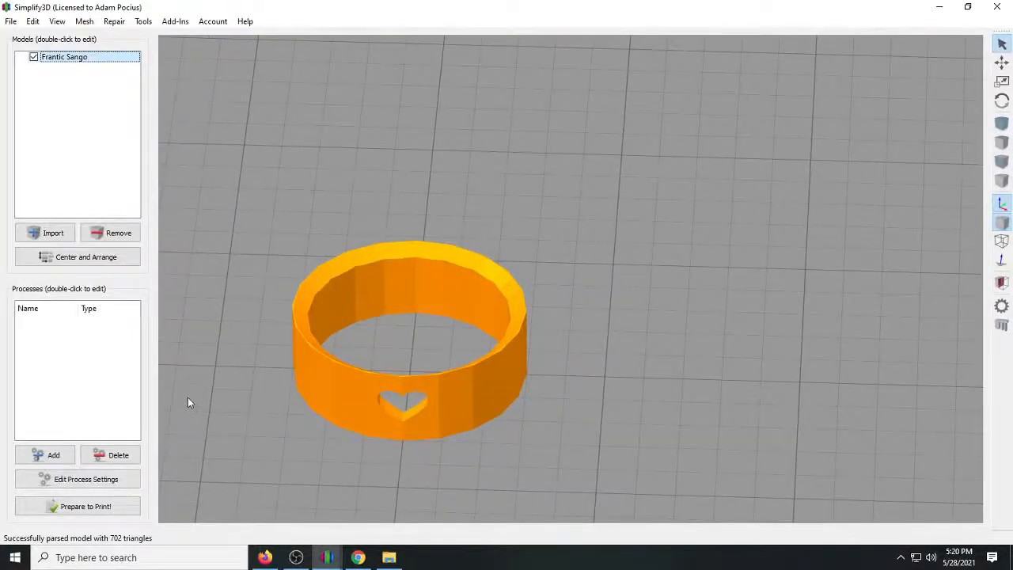
left_click_drag(228, 250, 321, 296)
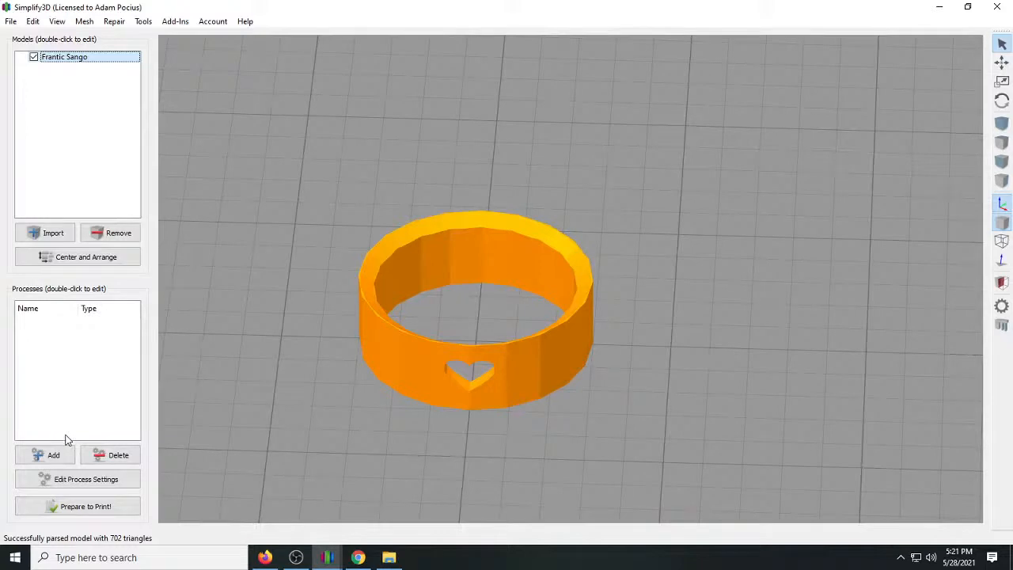
Add a print process named PETG with the Creality CR-10S Pro profile and the PLA material preset.
left_click(46, 457)
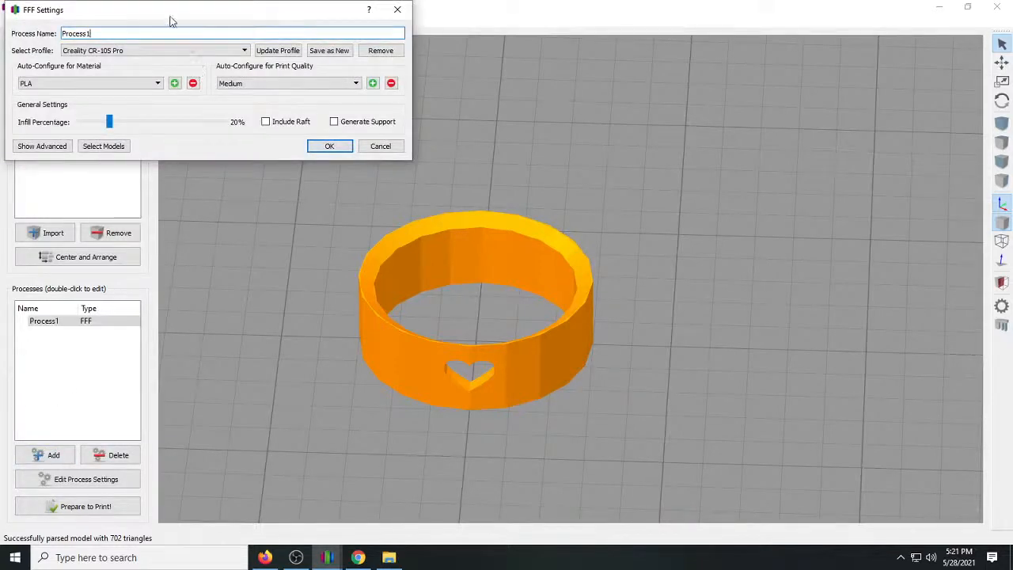
left_click_drag(141, 13, 198, 142)
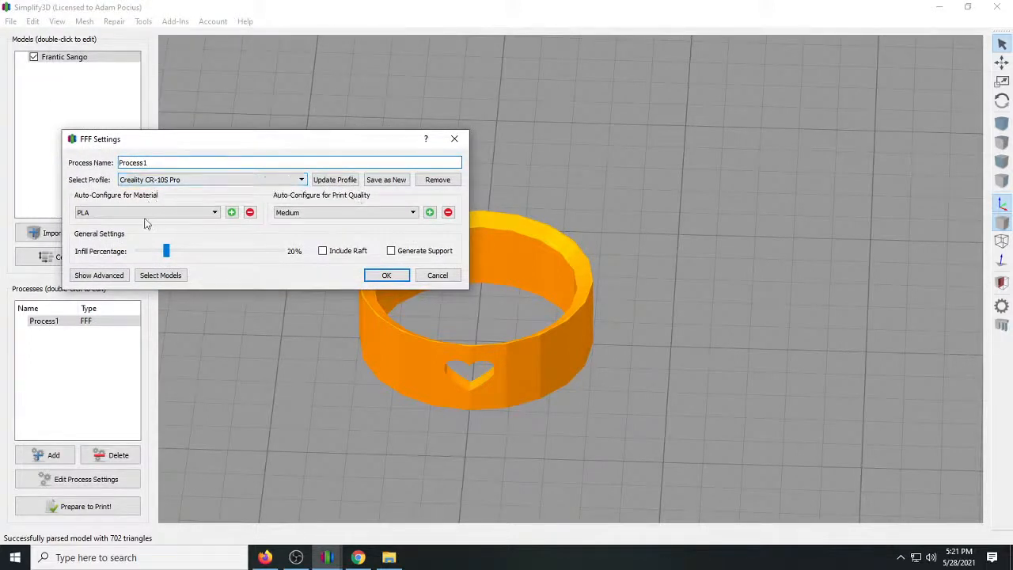
double_click(126, 162)
type("PLA")
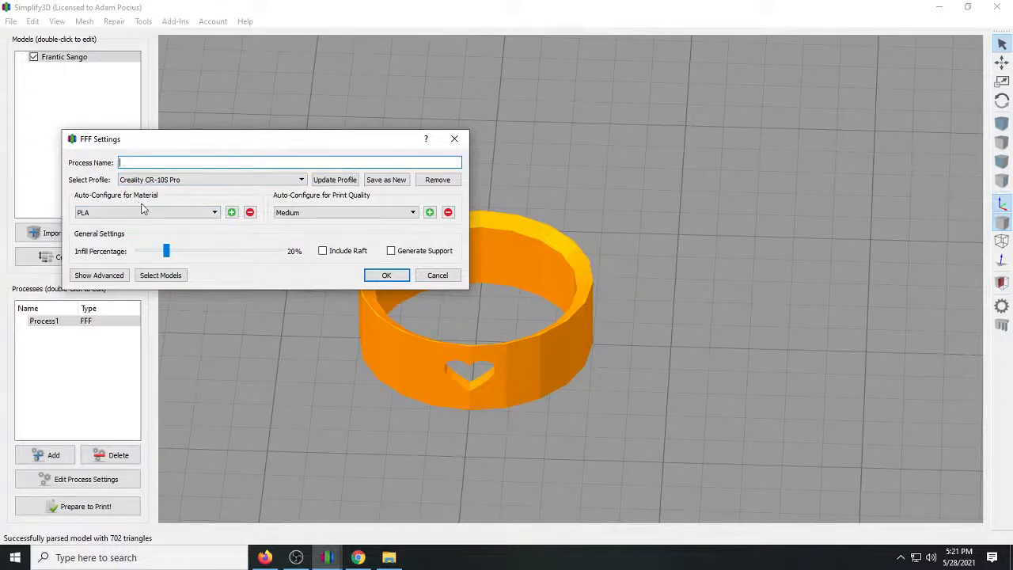
type("PETG")
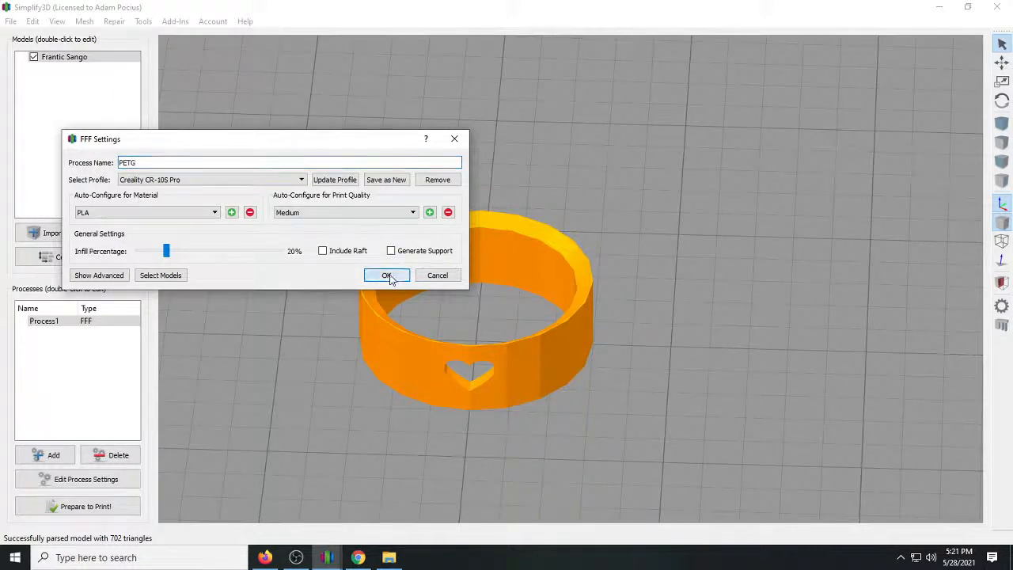
left_click(216, 212)
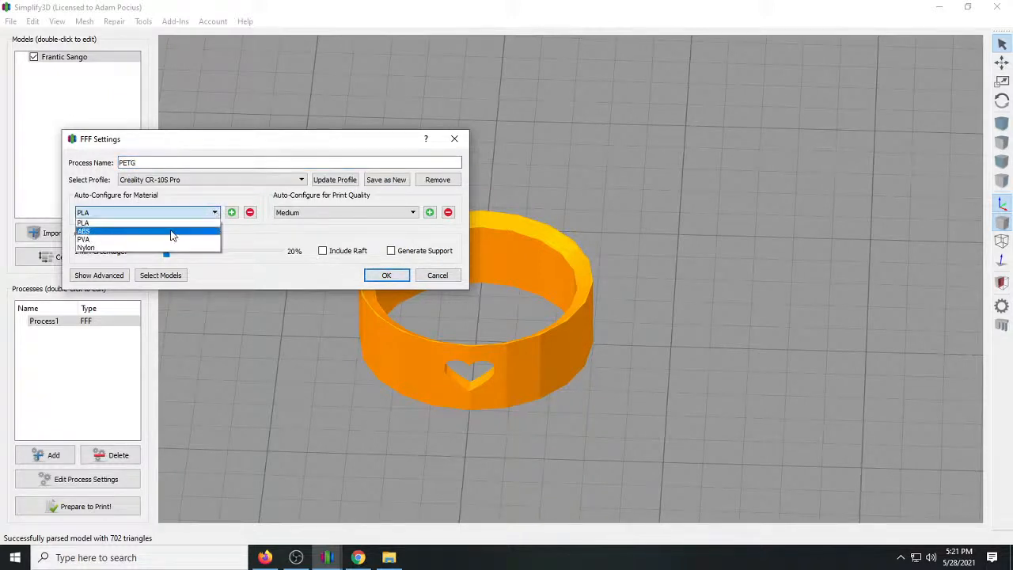
left_click(162, 225)
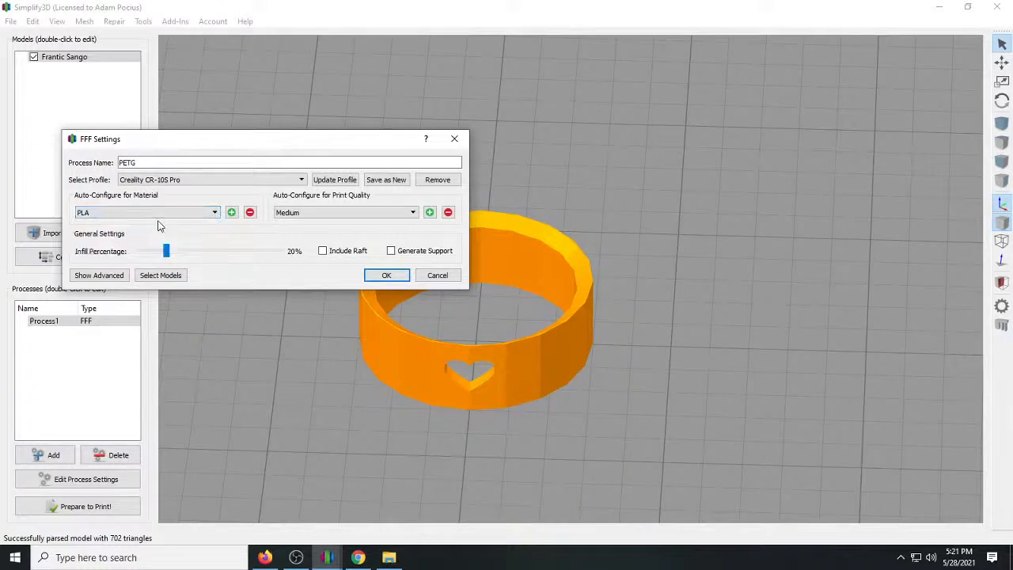
left_click(385, 277)
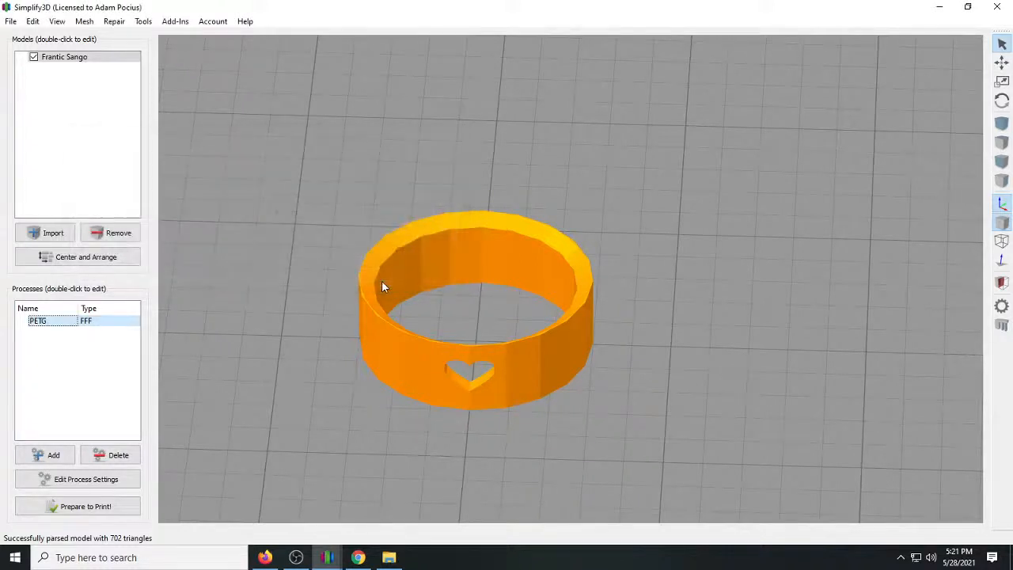
Show the PETG process's advanced settings and set both the nozzle diameter and the manual extrusion width to 0.20 mm.
left_click(76, 485)
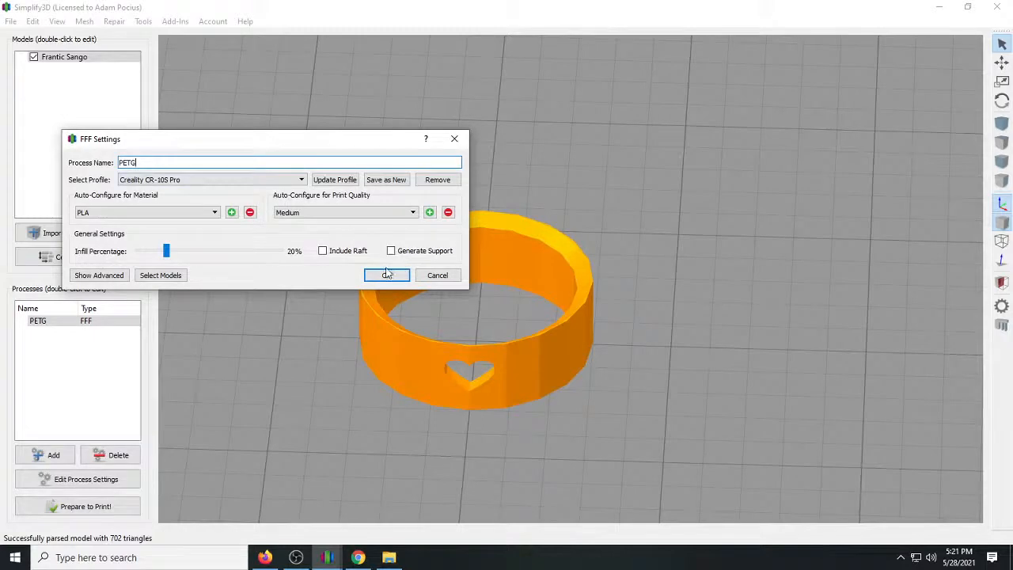
left_click(93, 276)
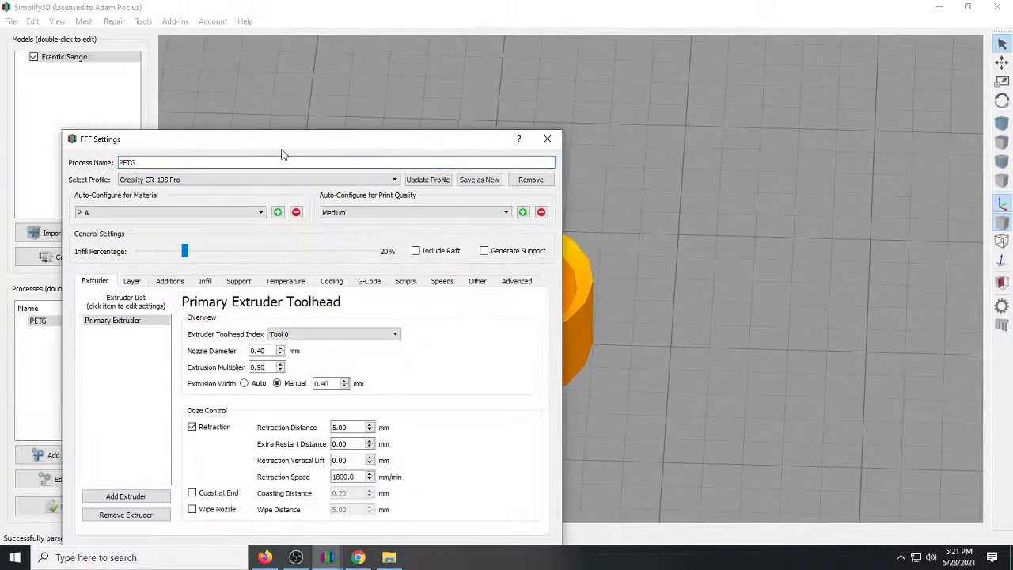
left_click_drag(308, 144, 437, 71)
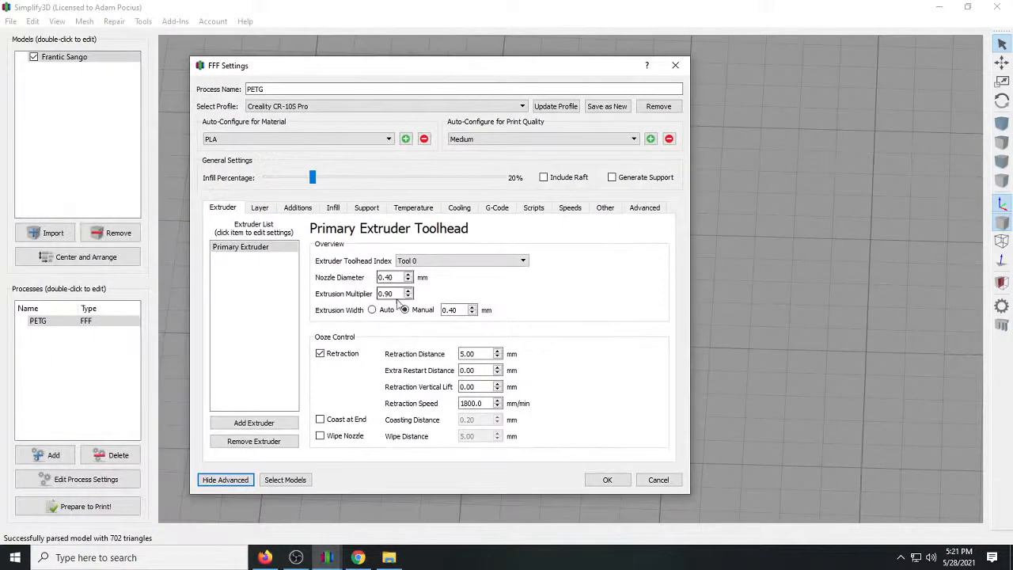
left_click(389, 278)
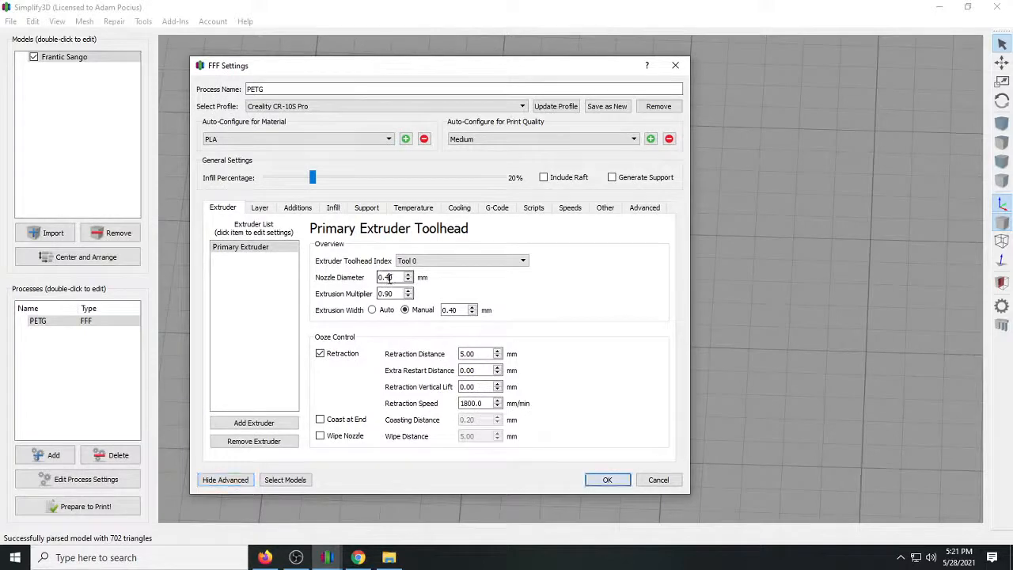
type("2")
double_click(451, 310)
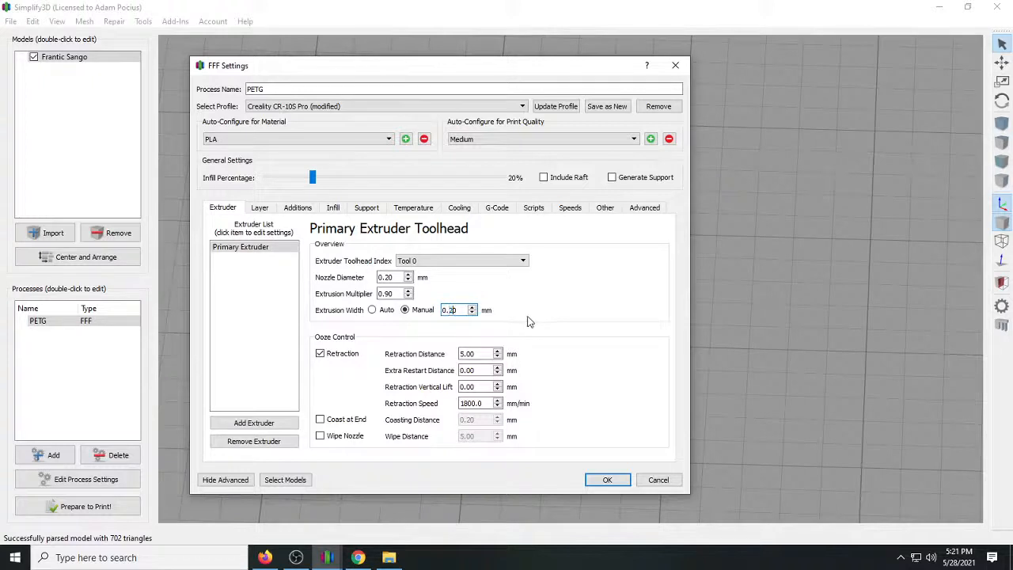
Review the PETG process's layer, skirt/brim, infill and support settings, leaving the skirt enabled.
left_click(259, 208)
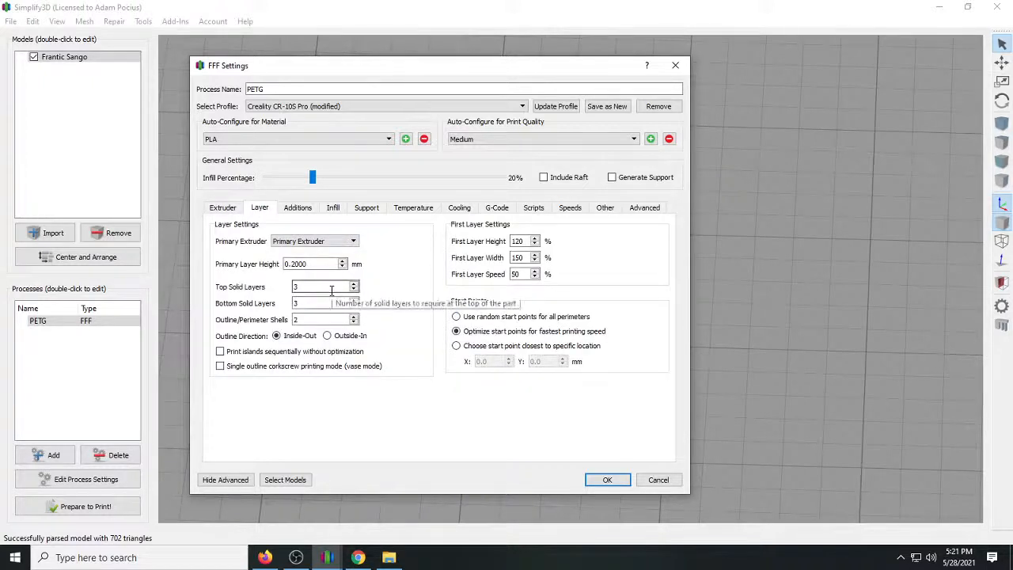
left_click(298, 208)
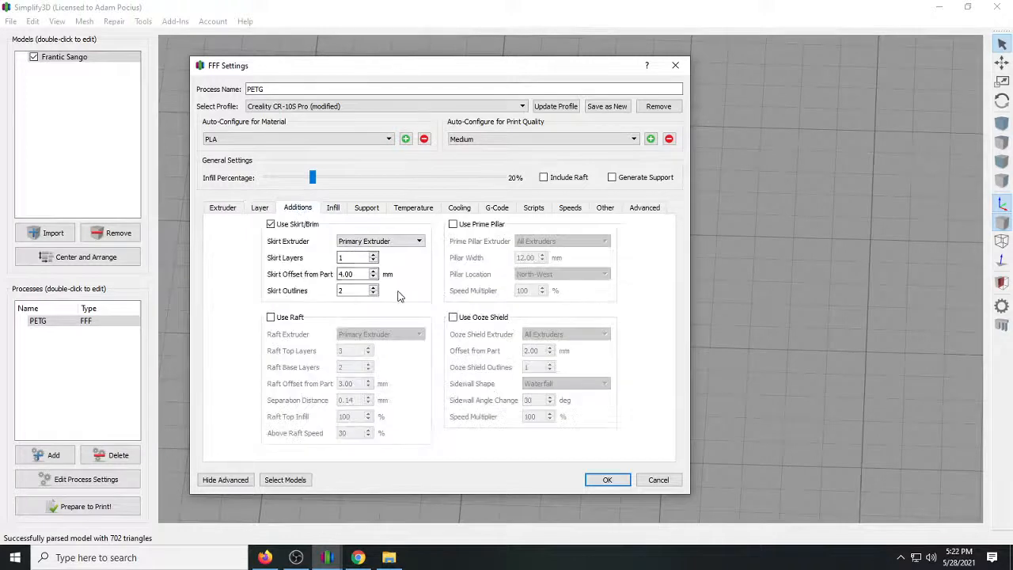
left_click(270, 223)
left_click(271, 225)
left_click(333, 208)
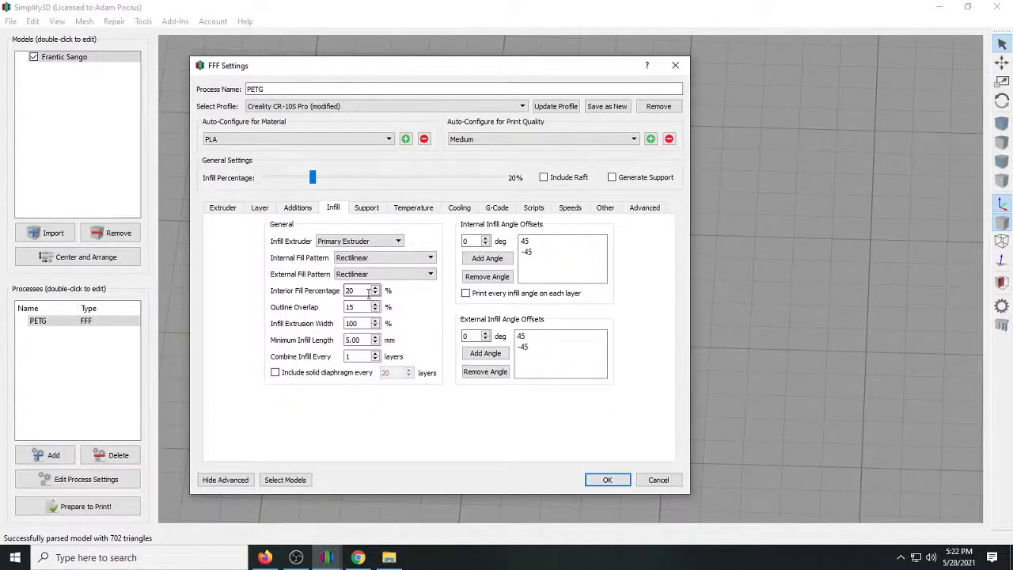
left_click(366, 209)
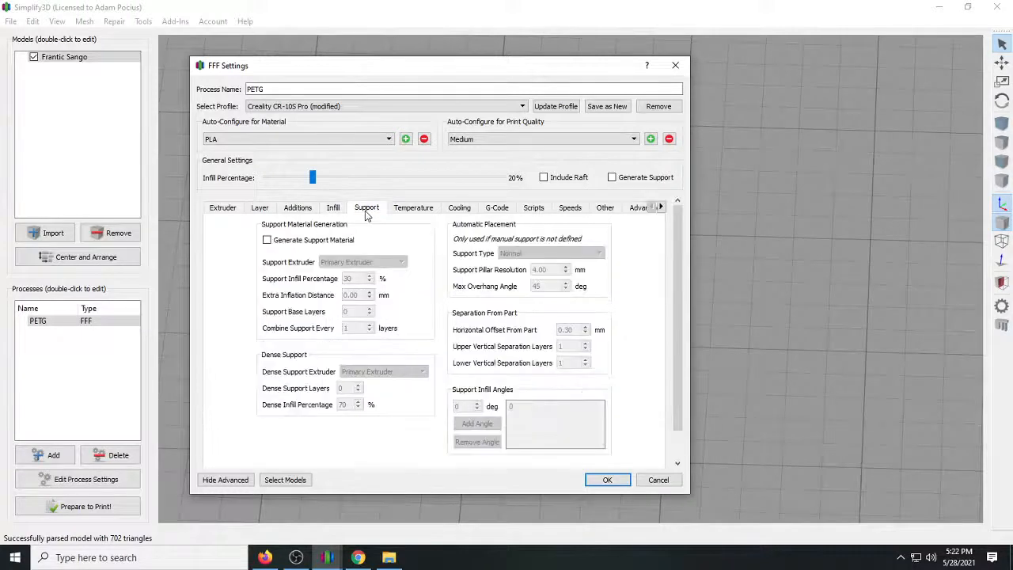
Set the primary extruder's layer 1 temperature setpoint to 244 °C.
left_click(403, 210)
left_click(238, 260)
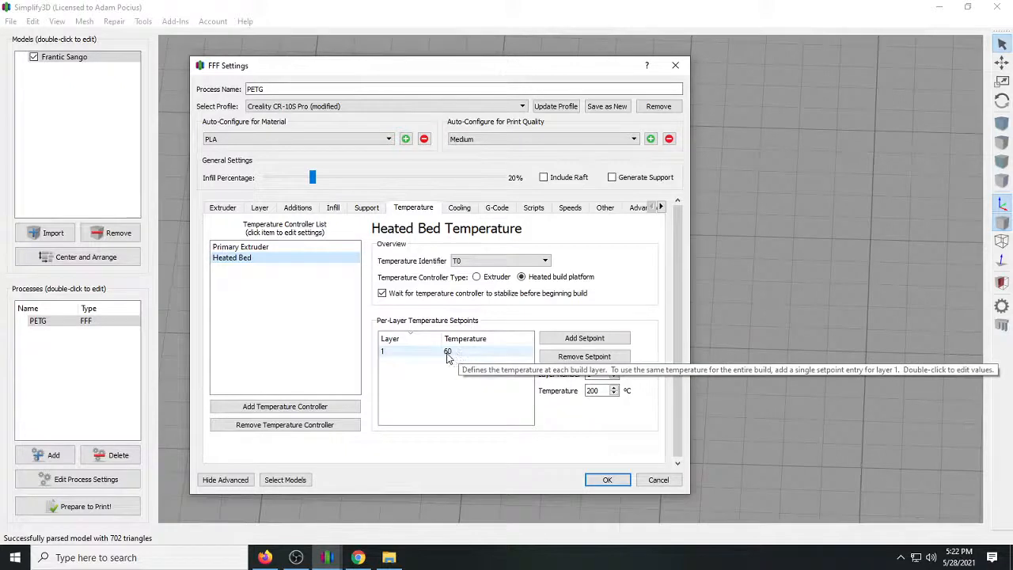
left_click(237, 248)
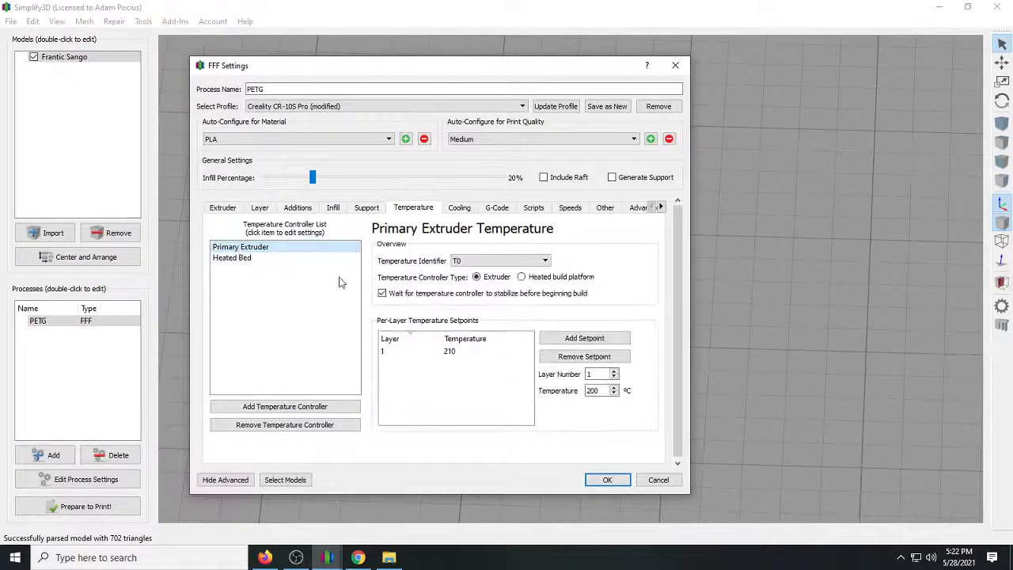
double_click(452, 352)
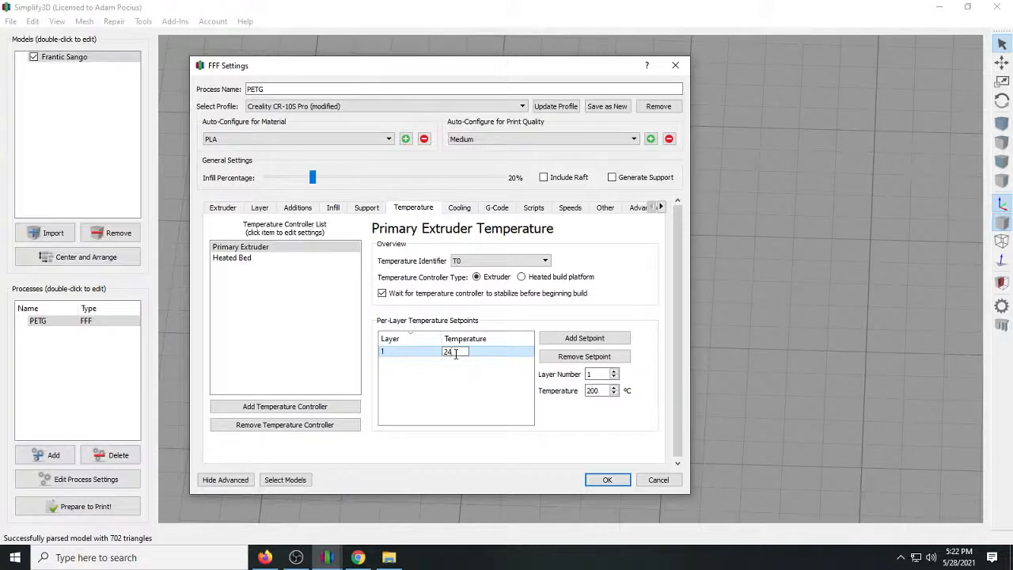
Add a second primary extruder temperature setpoint of 240 °C for layer 2.
left_click(578, 339)
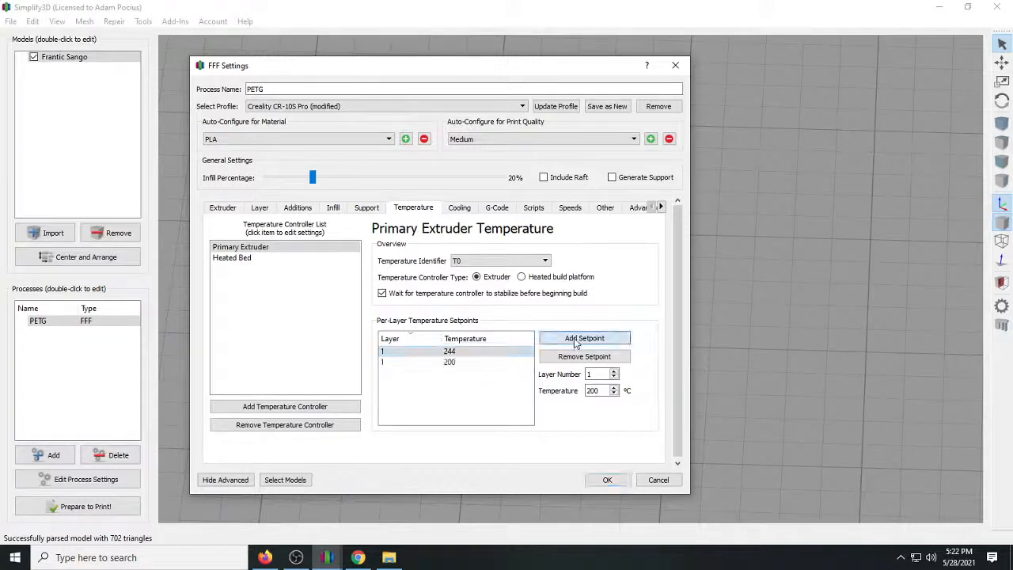
double_click(387, 365)
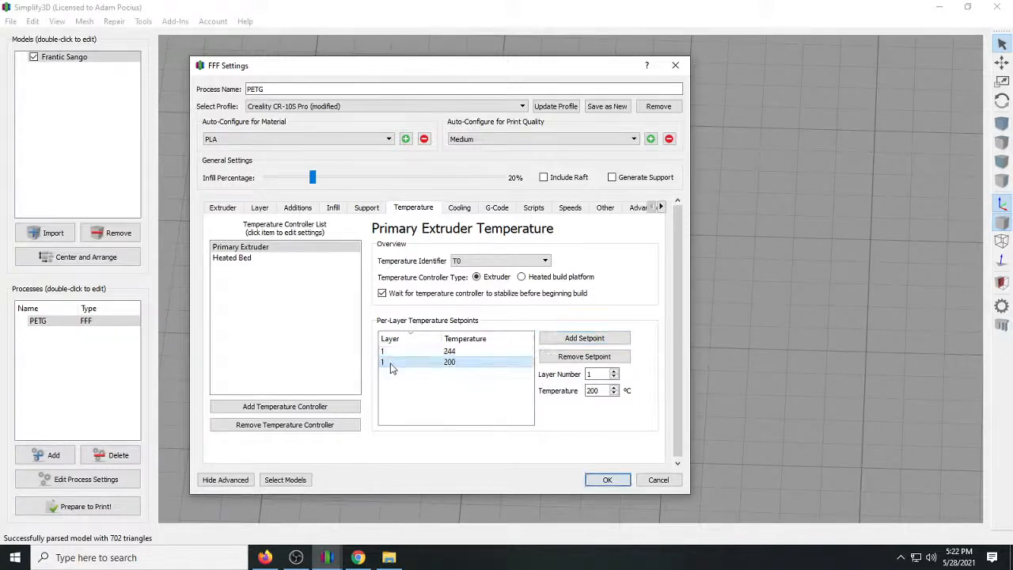
type("2")
double_click(458, 361)
type("240")
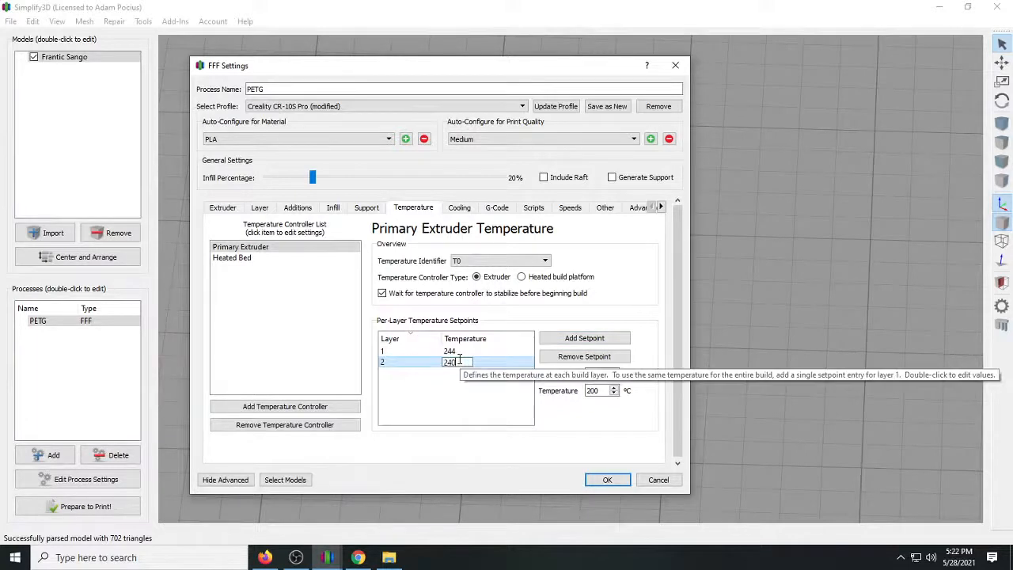
left_click(467, 393)
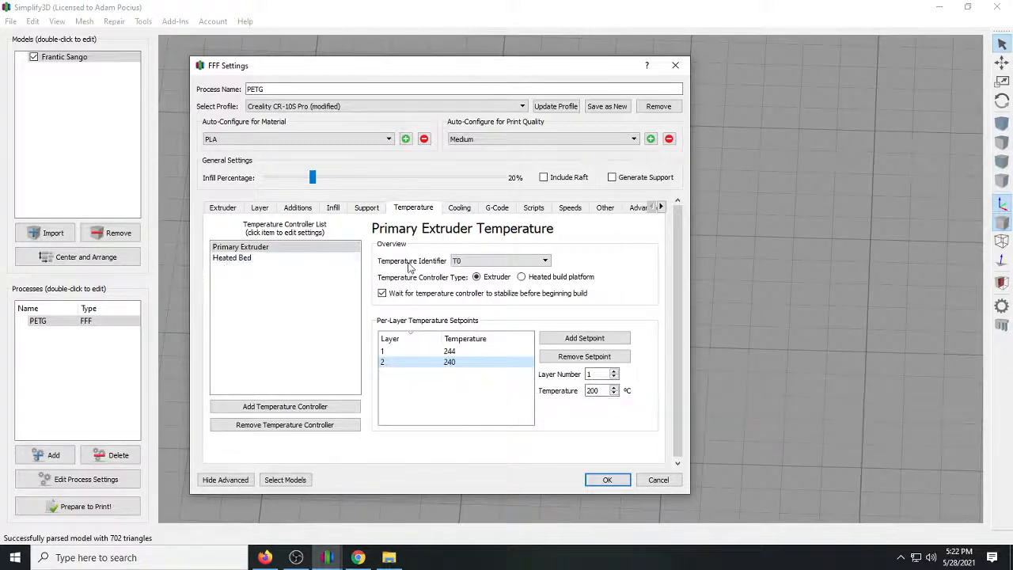
Review the cooling, G-Code, script, speed, other and advanced settings, and accept the PETG process settings.
left_click(457, 209)
left_click(492, 212)
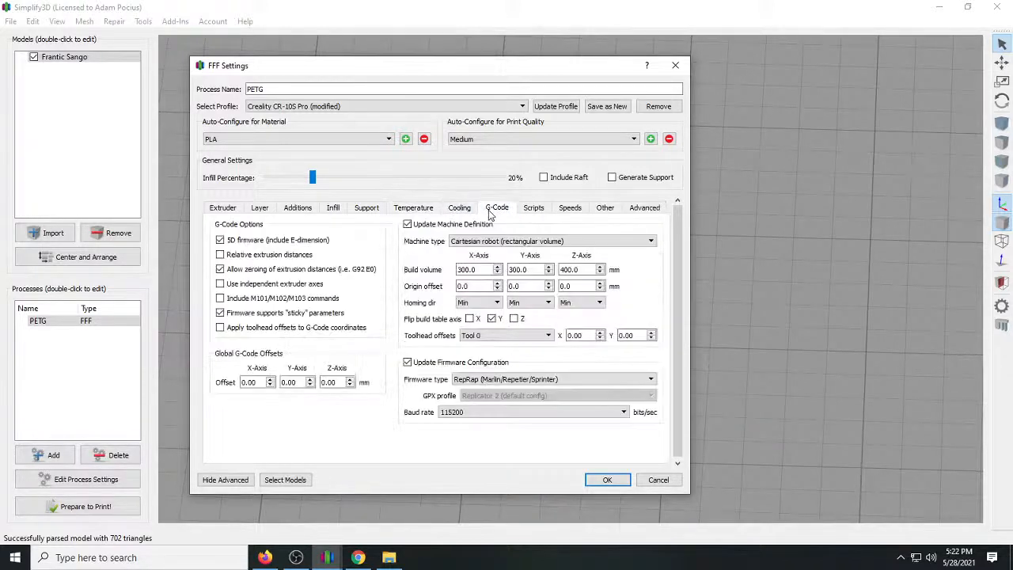
left_click(541, 215)
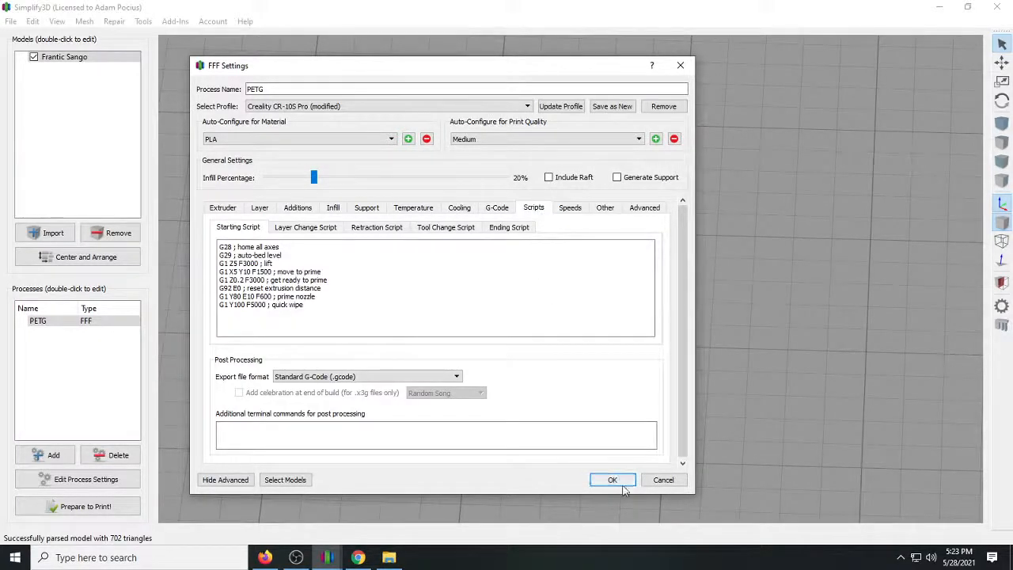
left_click(572, 208)
left_click(613, 208)
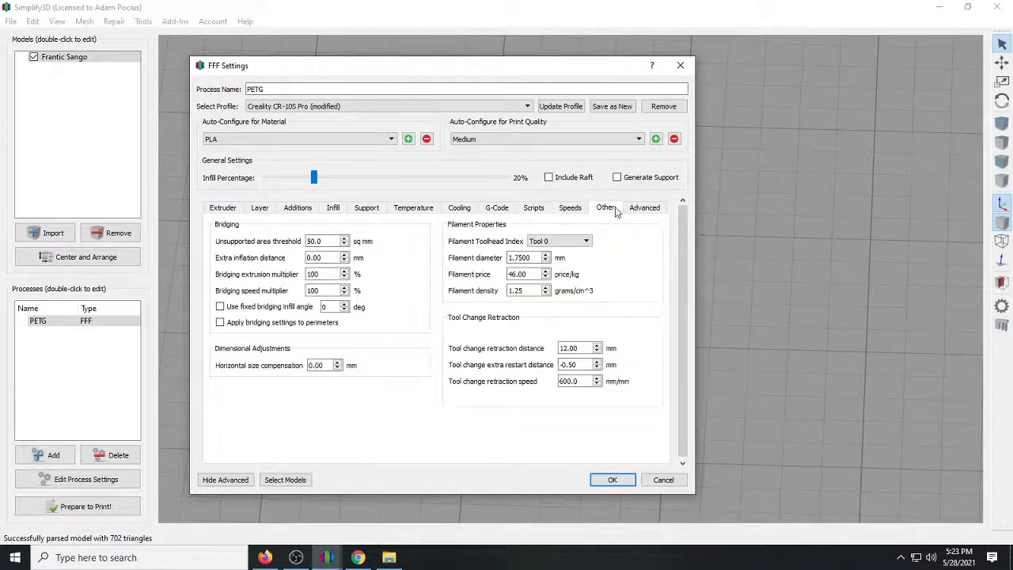
left_click(644, 208)
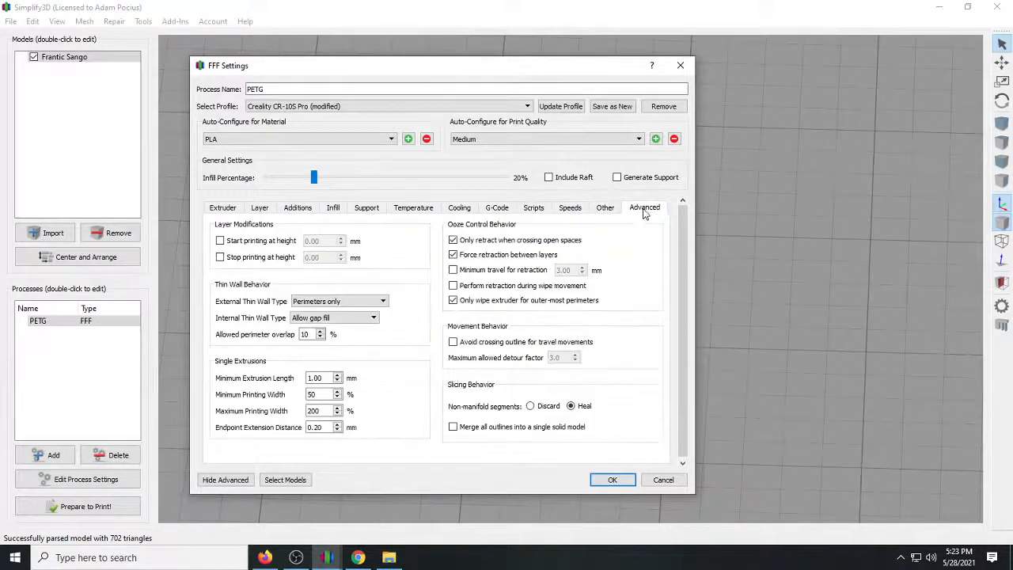
left_click(614, 480)
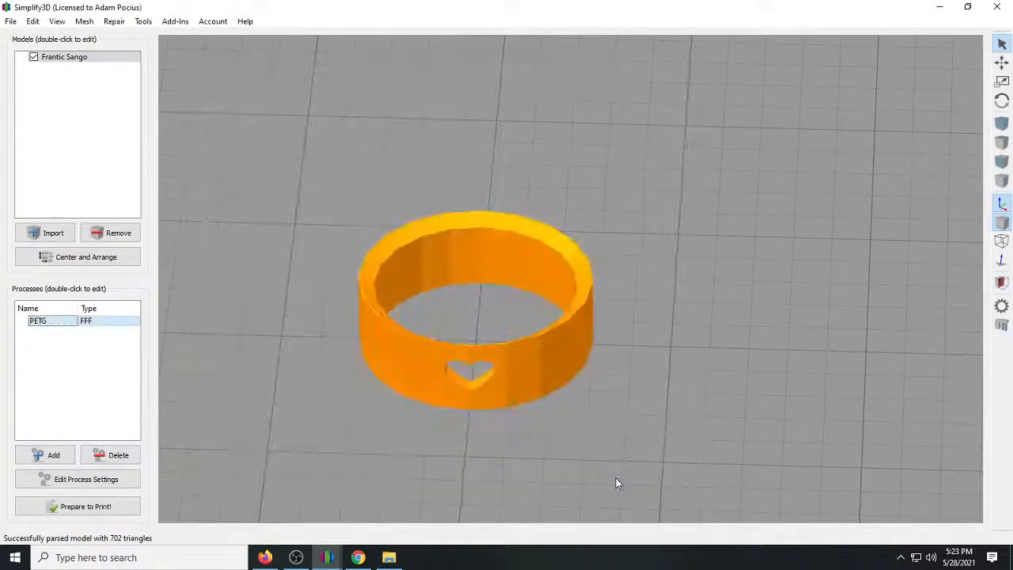
Try to prepare the ring for printing with the PETG process.
scroll(597, 379, "down", 10)
left_click_drag(593, 385, 576, 369)
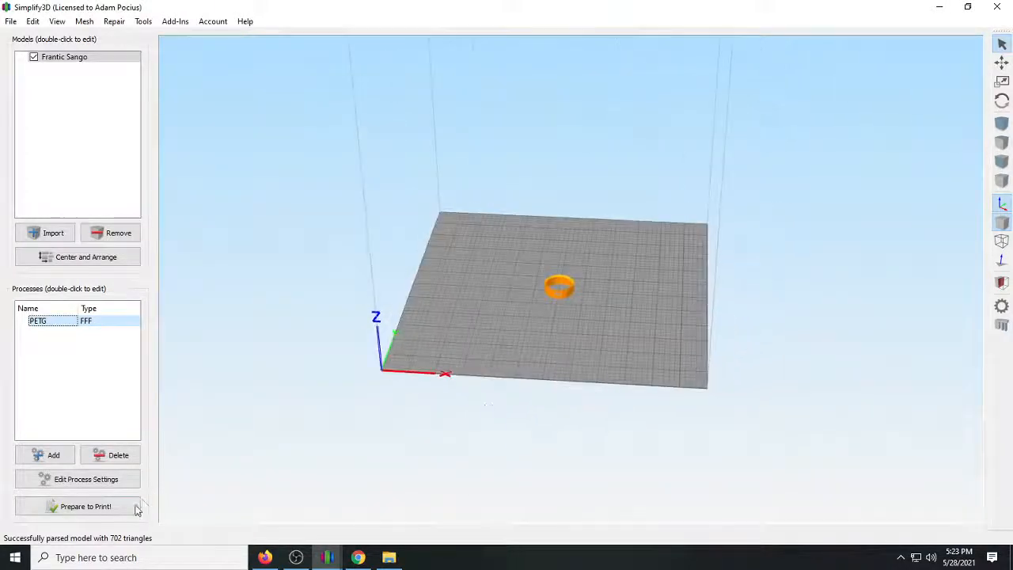
left_click(92, 508)
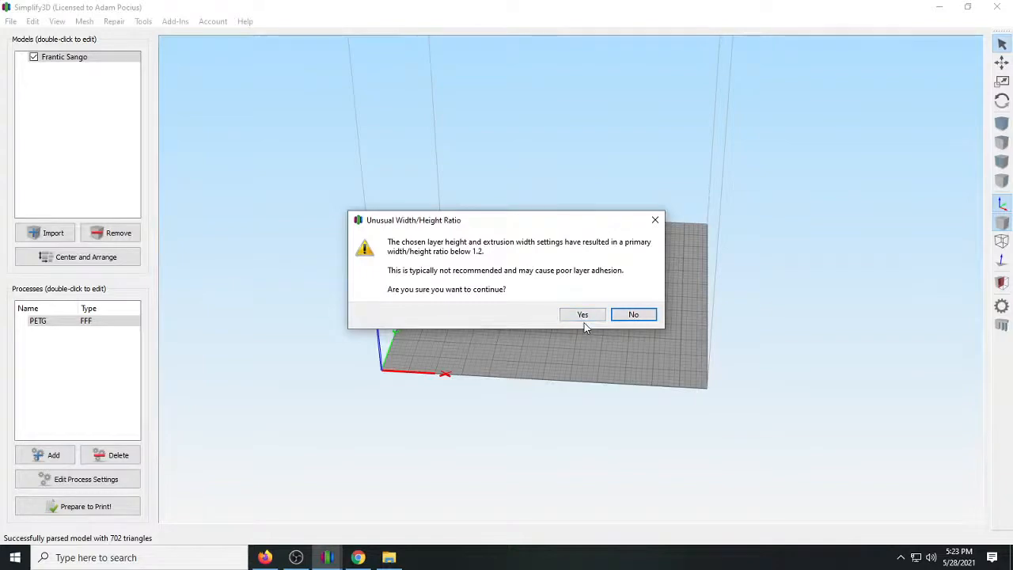
left_click(633, 314)
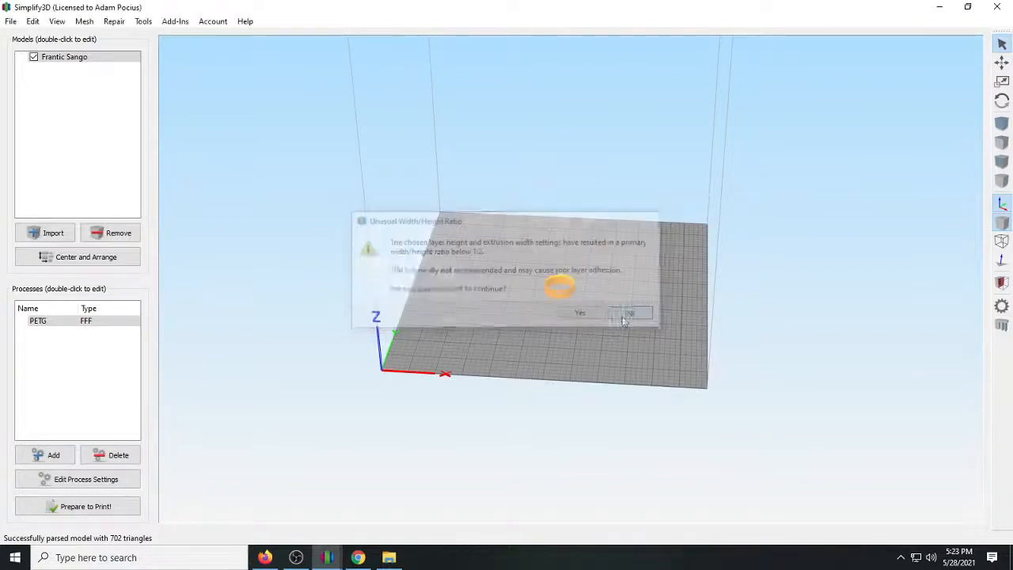
Set the PETG process's manual extrusion width to 0.40 mm and accept the process settings.
left_click(119, 479)
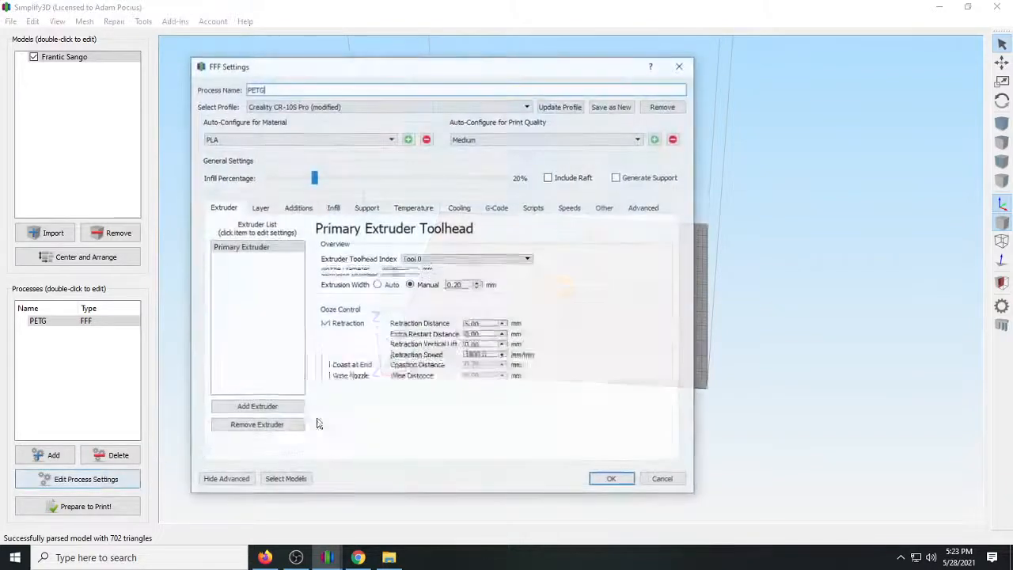
left_click(454, 312)
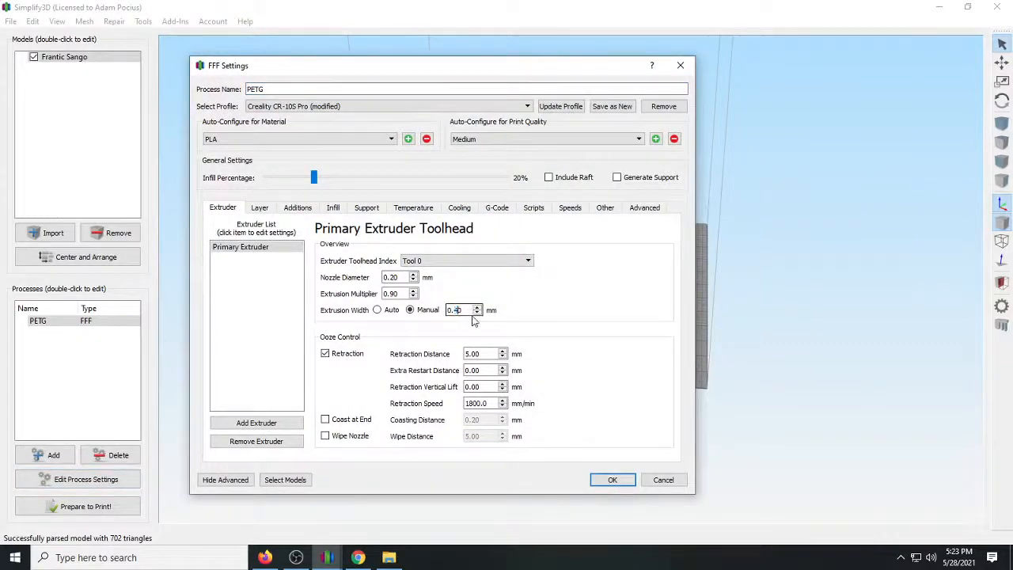
left_click(610, 478)
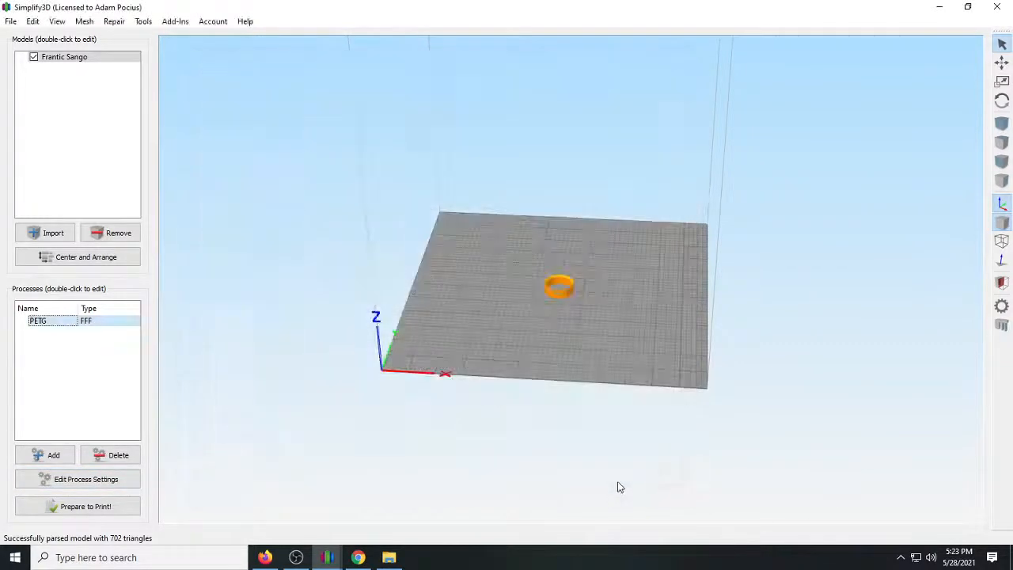
Prepare the ring for printing and inspect its toolpath preview by lowering the maximum layer shown and restoring it to layer 49.
left_click(24, 510)
scroll(608, 357, "up", 10)
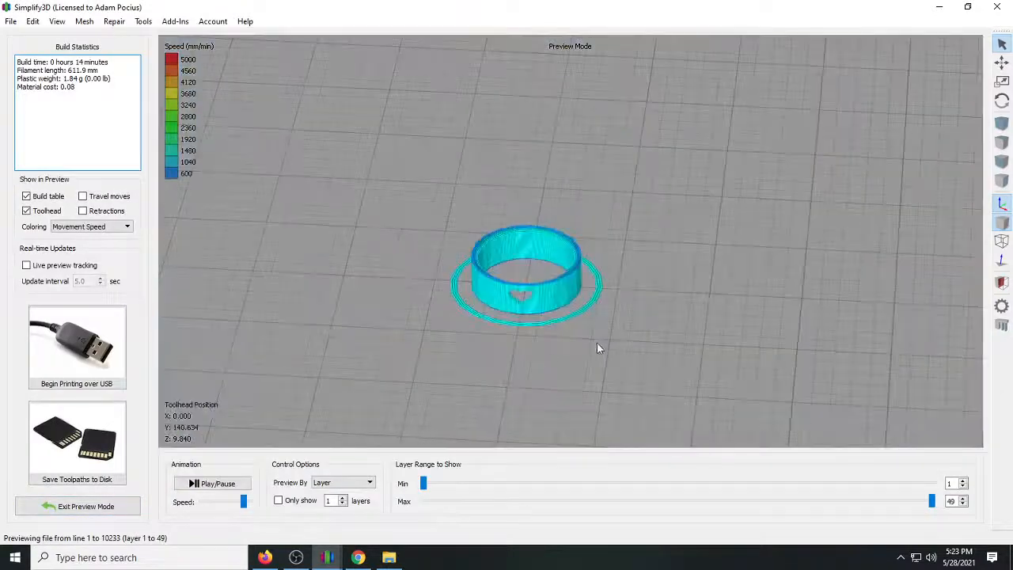
scroll(688, 338, "up", 3)
scroll(680, 340, "down", 3)
left_click_drag(935, 502, 714, 530)
left_click_drag(621, 541, 961, 545)
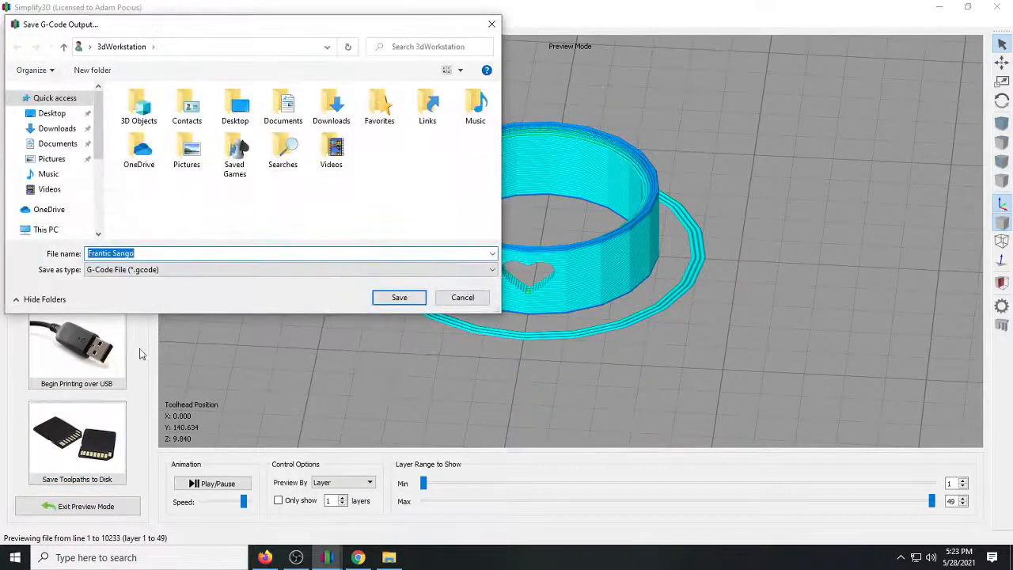
Save the ring's toolpaths to the Desktop as the G-code file Frantic Sango.
left_click(52, 113)
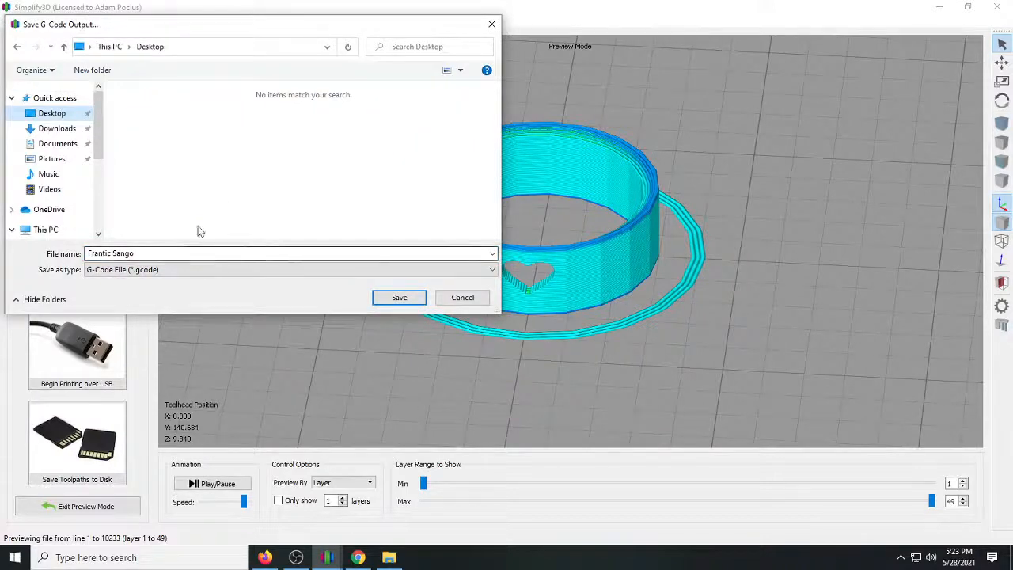
left_click(405, 300)
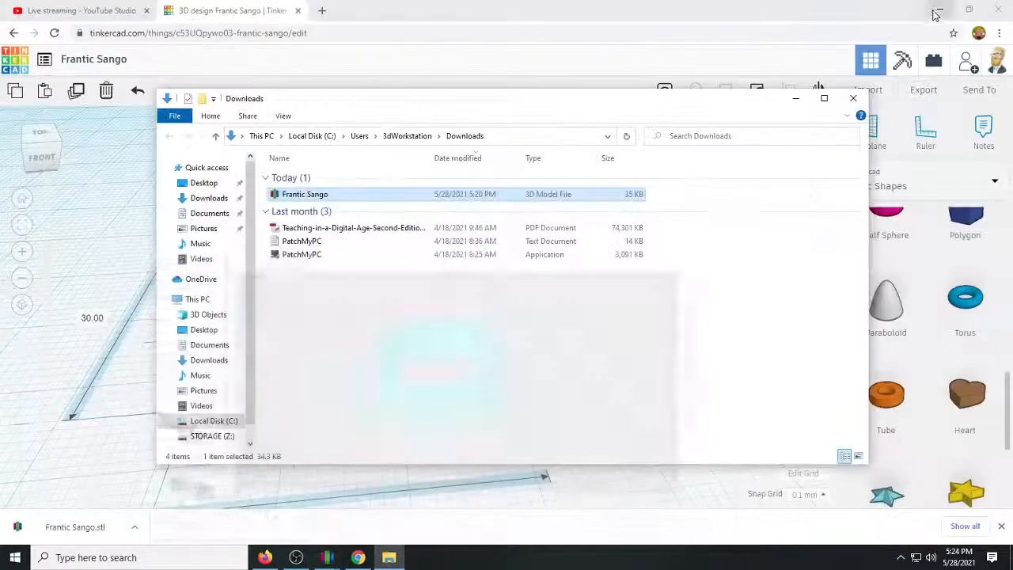
Minimise the slicer and Downloads windows, and move the Tinkercad browser window aside to uncover the AbdoDesign website.
left_click(938, 6)
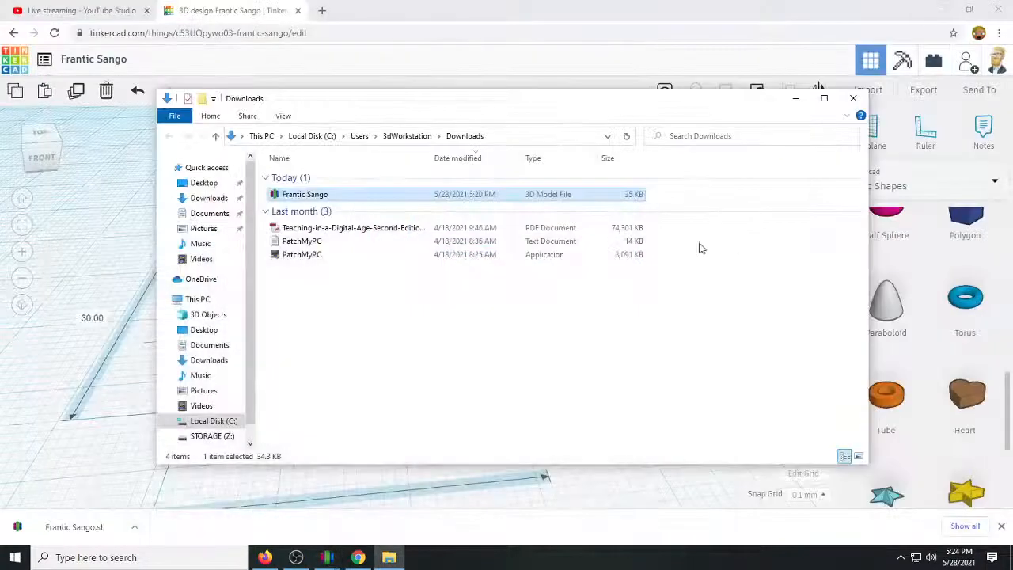
left_click(796, 98)
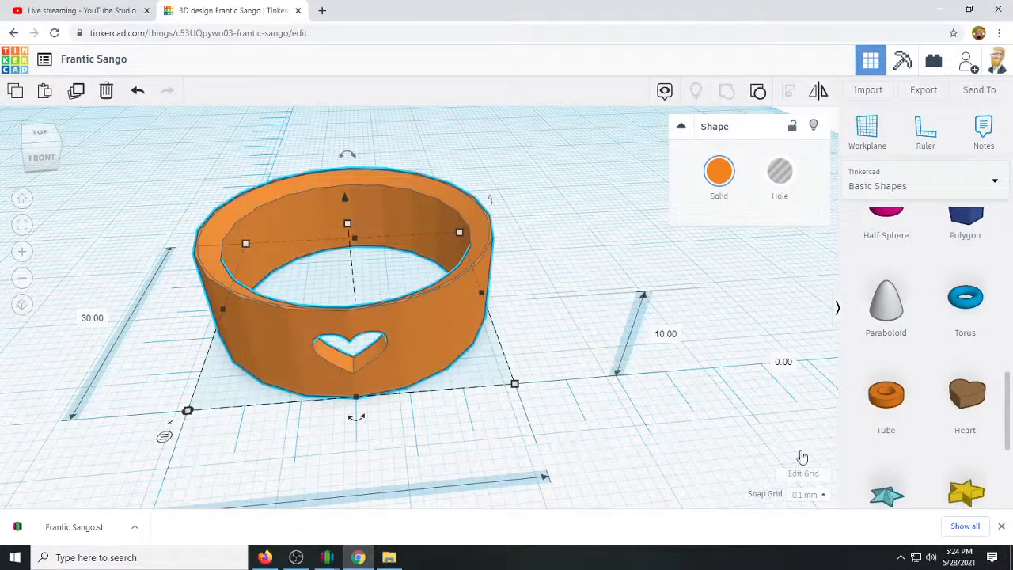
left_click_drag(443, 19, 1012, 475)
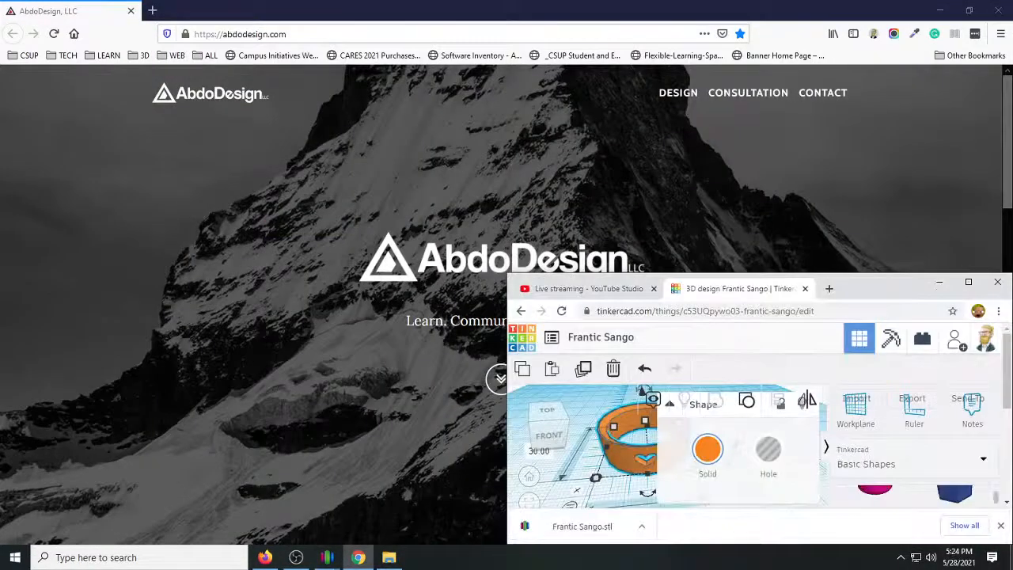